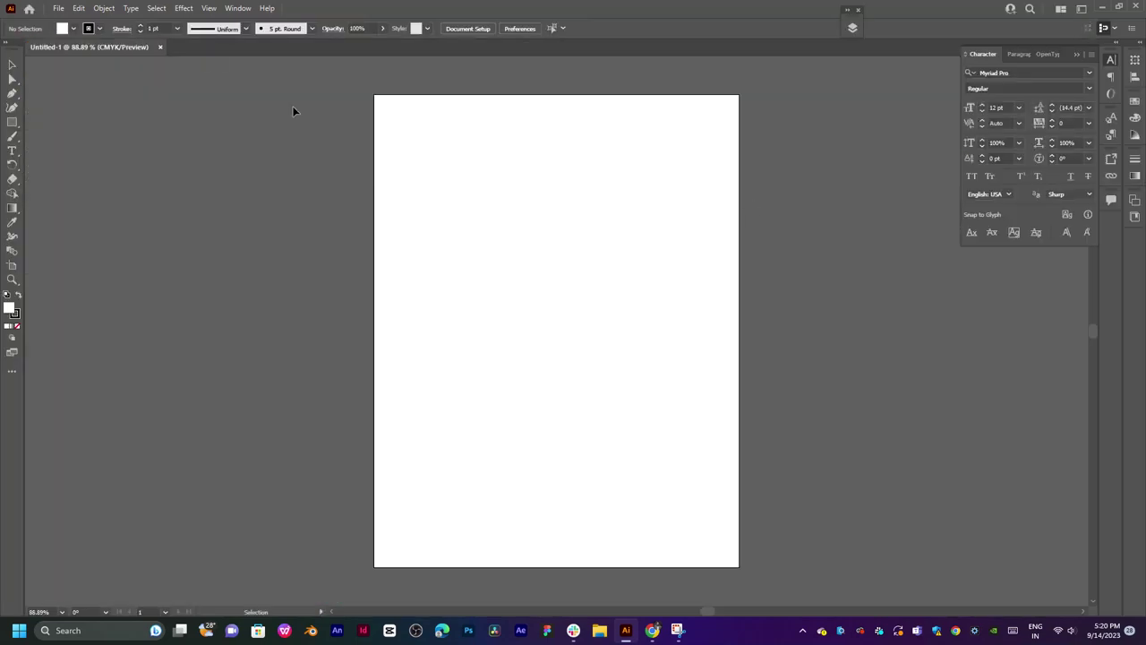
- Close the Untitled-1 document and bring up the New Document dialog from the Home screen
click(160, 46)
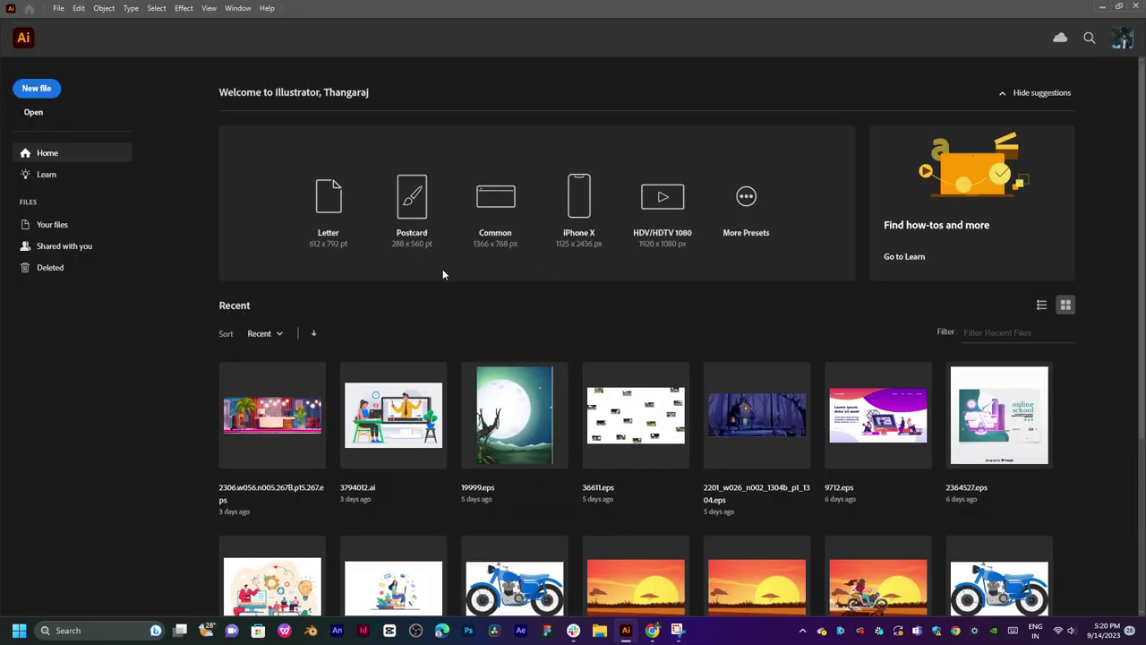
key(ctrl+n)
click(1081, 477)
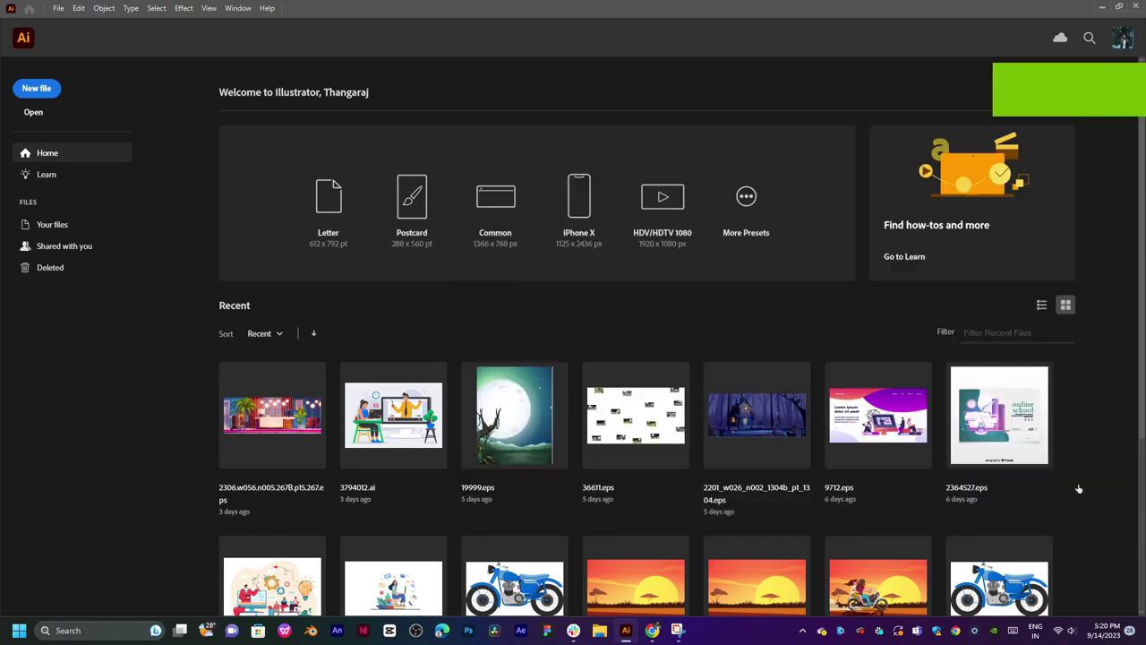
click(35, 88)
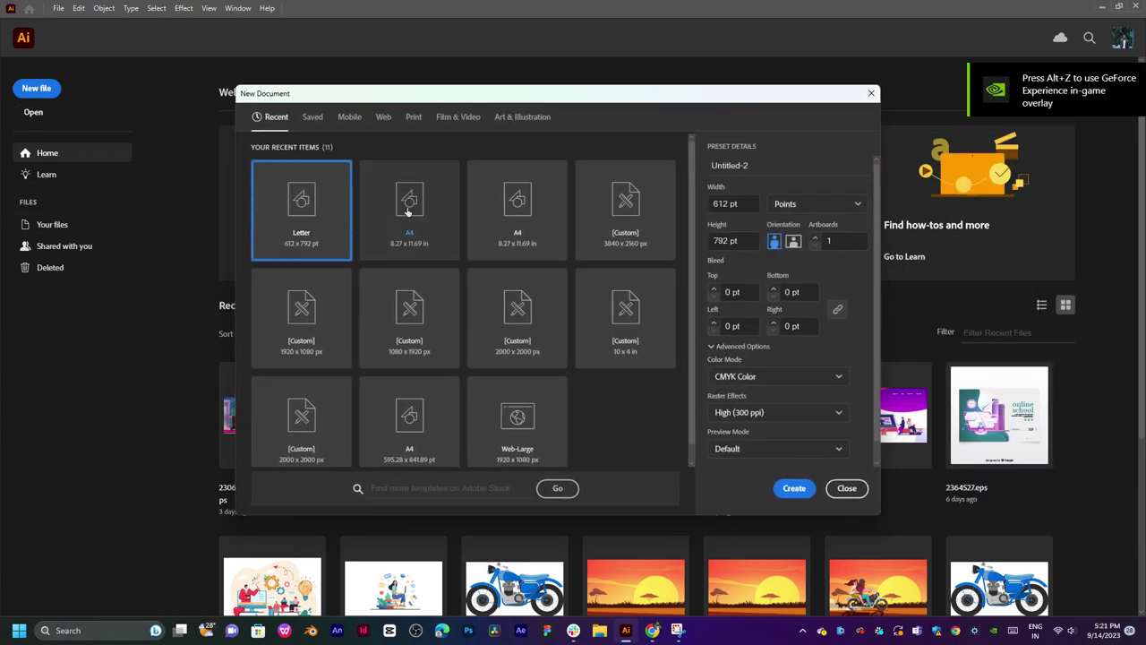
- Choose the A4 preset with 4 artboards
click(407, 212)
click(479, 234)
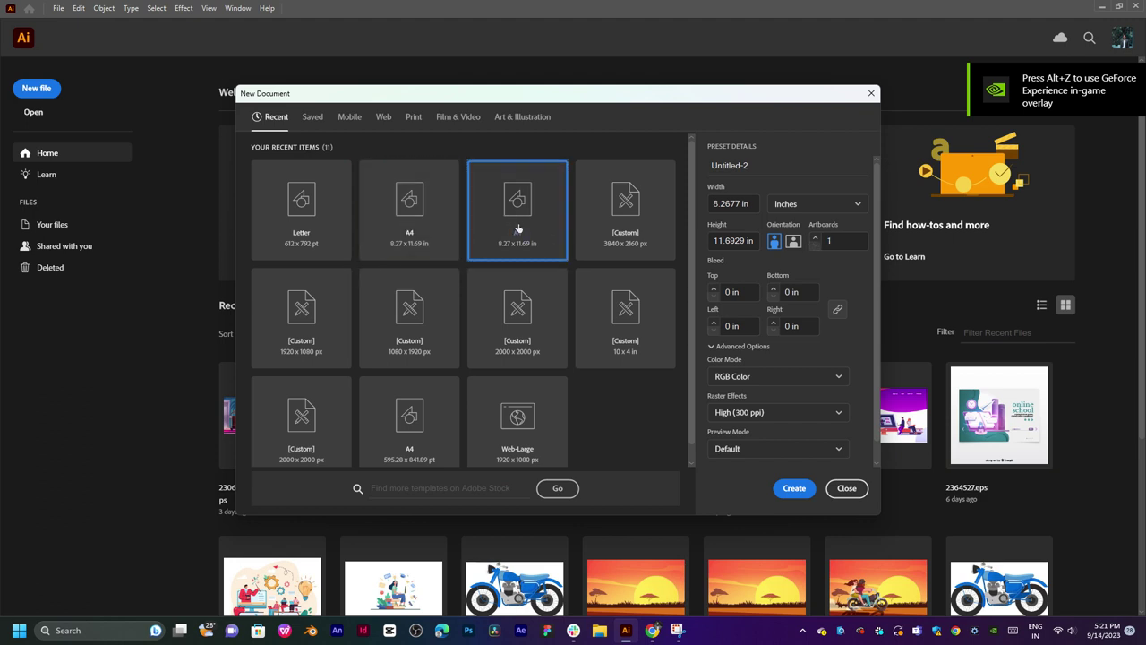
click(385, 207)
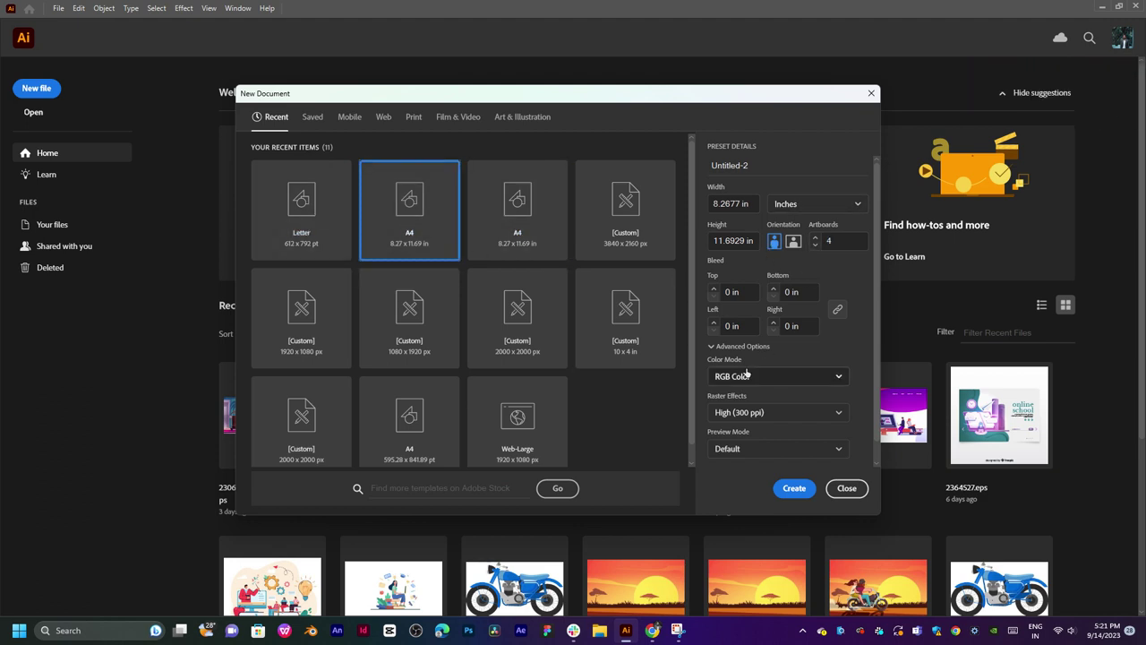
scroll(771, 455, down, 1)
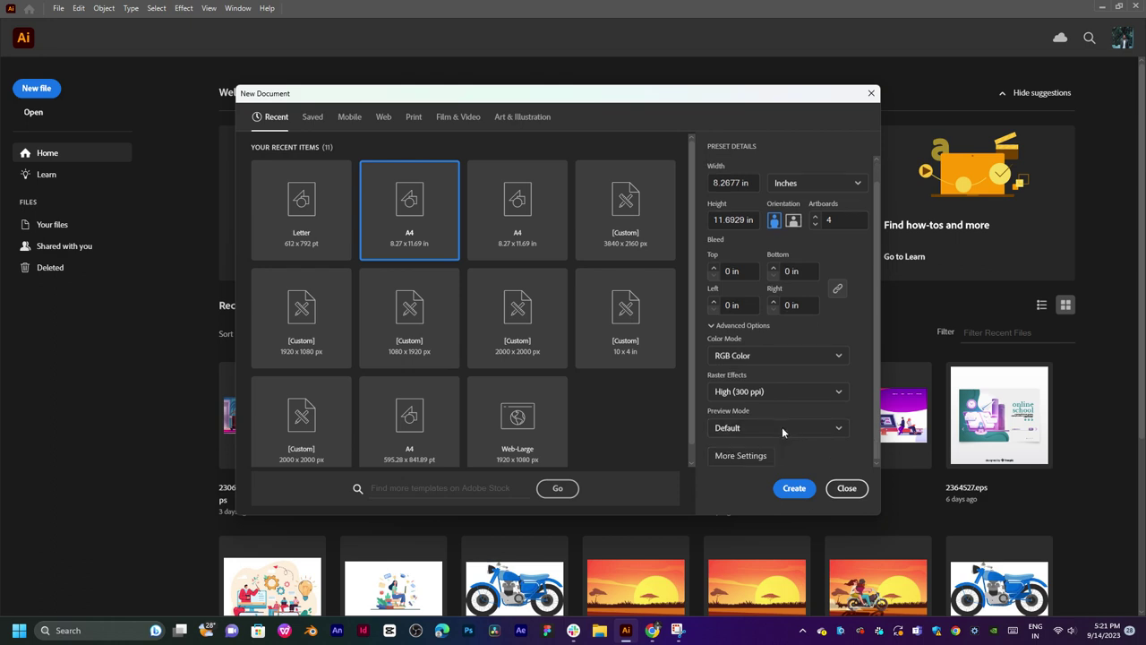
- Name the document 'raj resume' in More Settings and create it
click(742, 455)
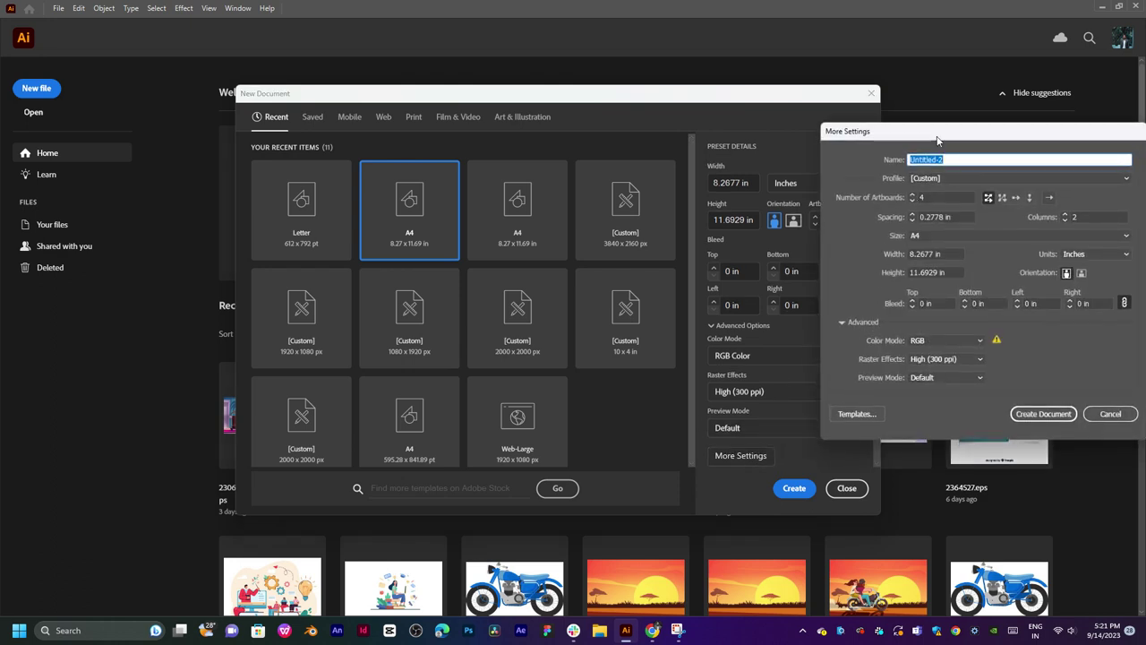
drag(937, 134, 574, 143)
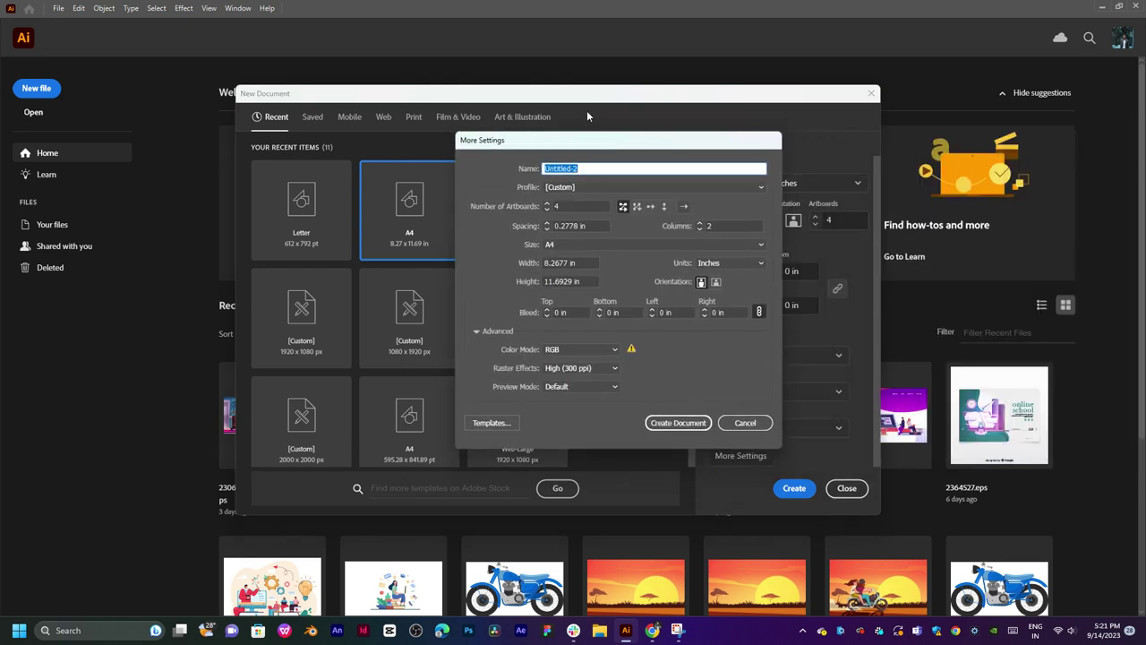
text(ra)
text(ume)
click(663, 423)
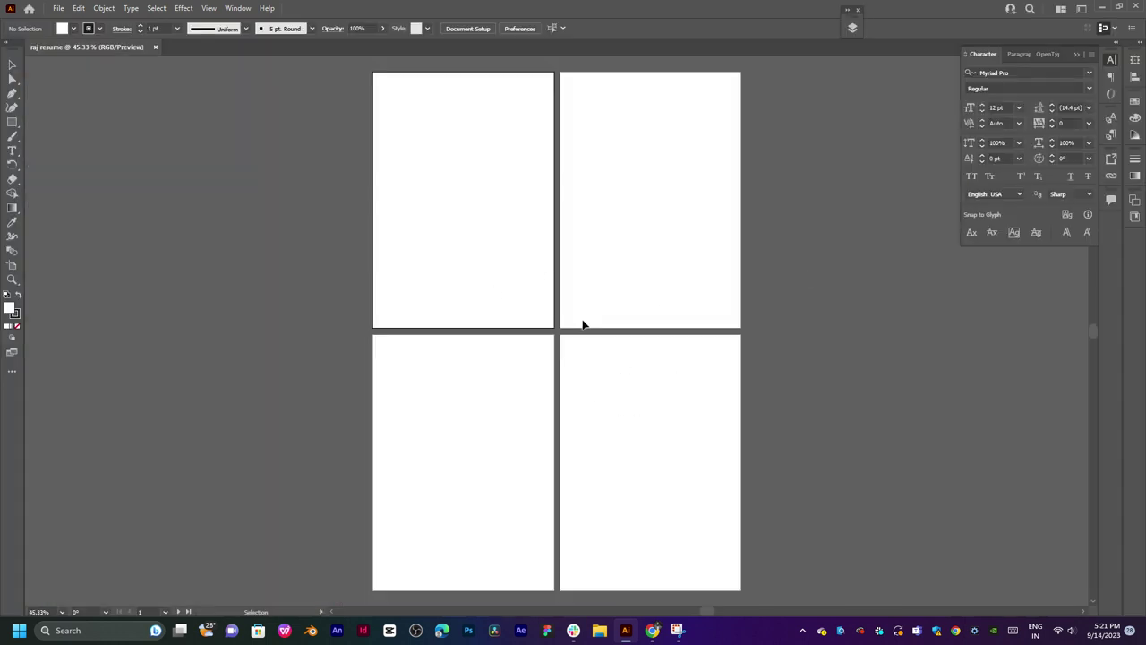
scroll(601, 350, down, 1)
scroll(600, 350, up, 2)
scroll(601, 351, down, 1)
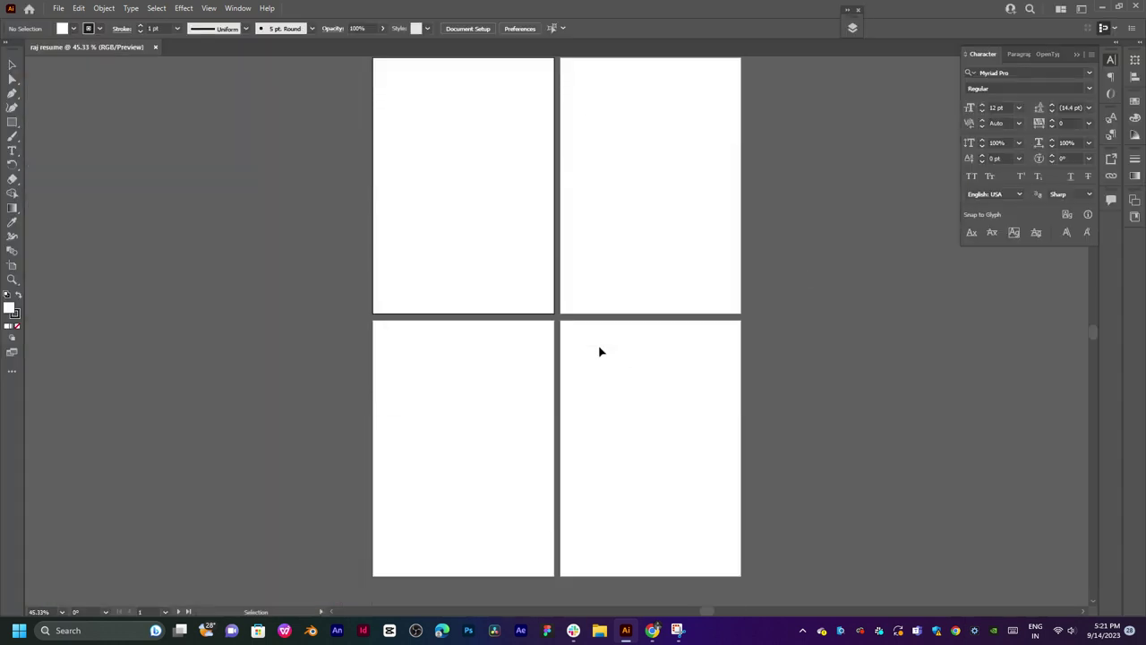
key(ctrl+n)
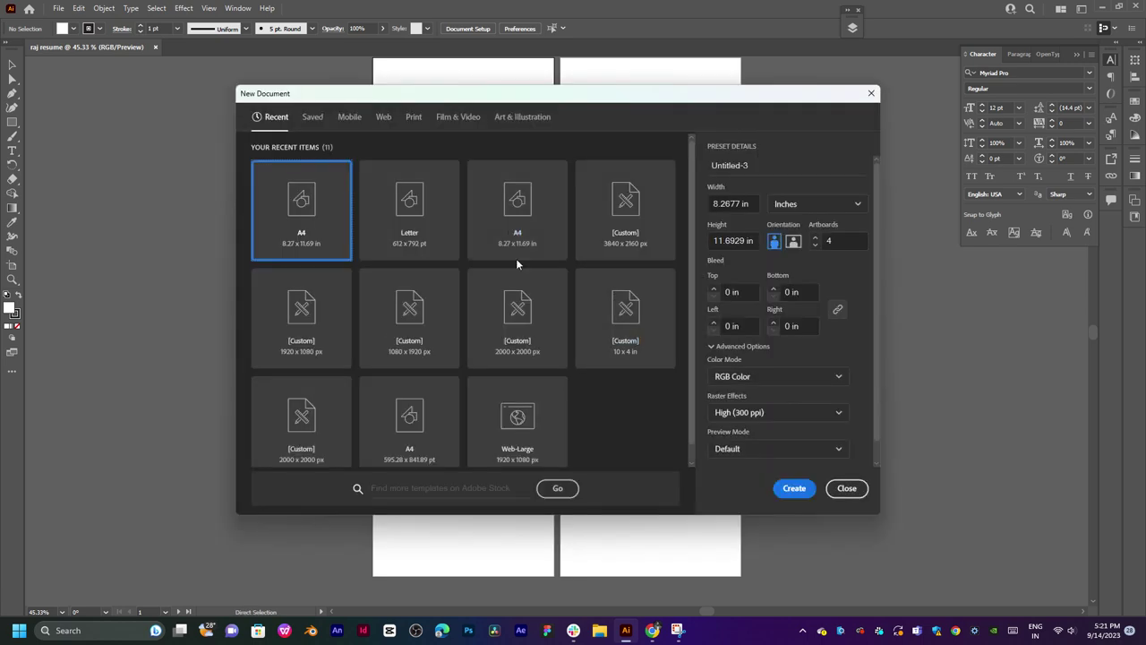
scroll(869, 417, down, 1)
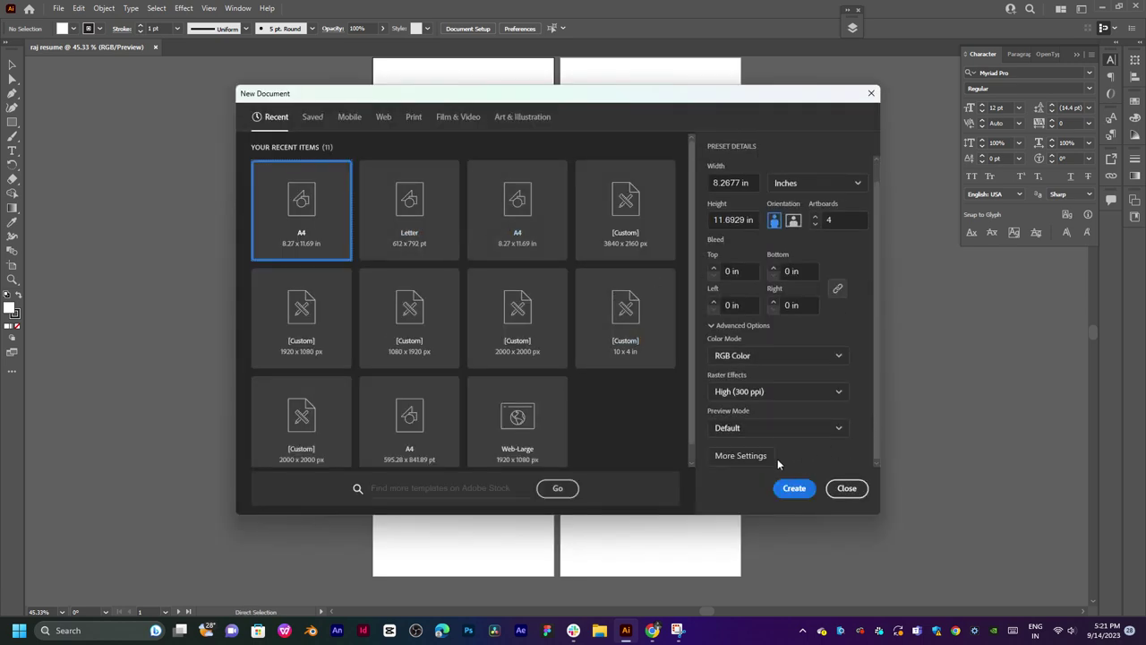
click(740, 455)
click(566, 205)
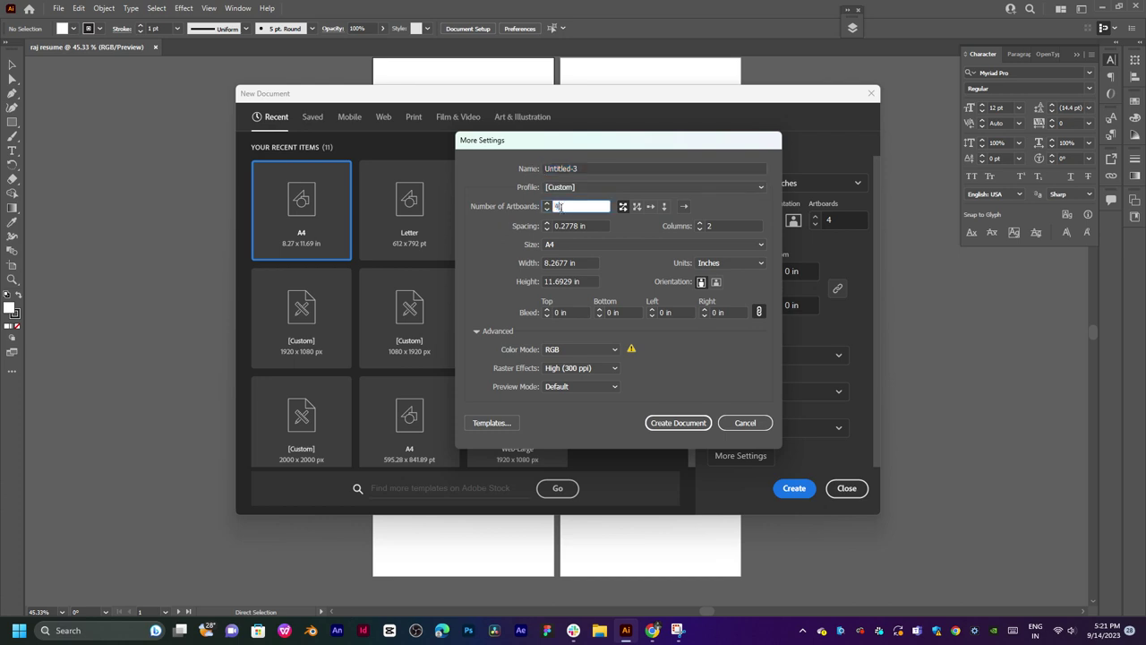
click(749, 428)
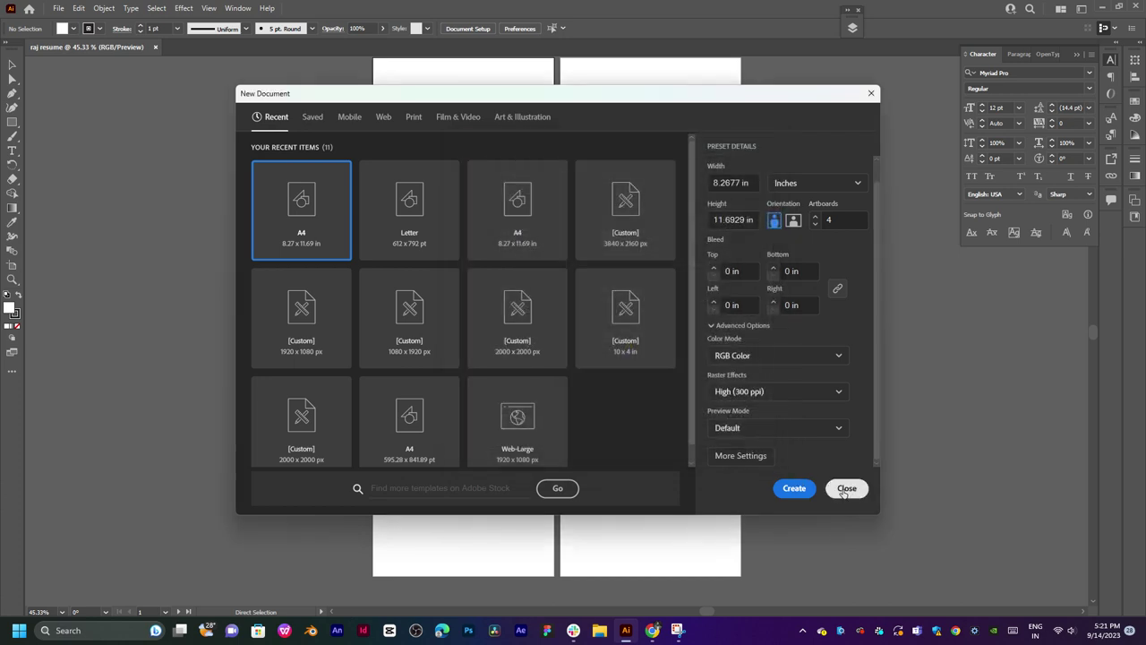
click(846, 488)
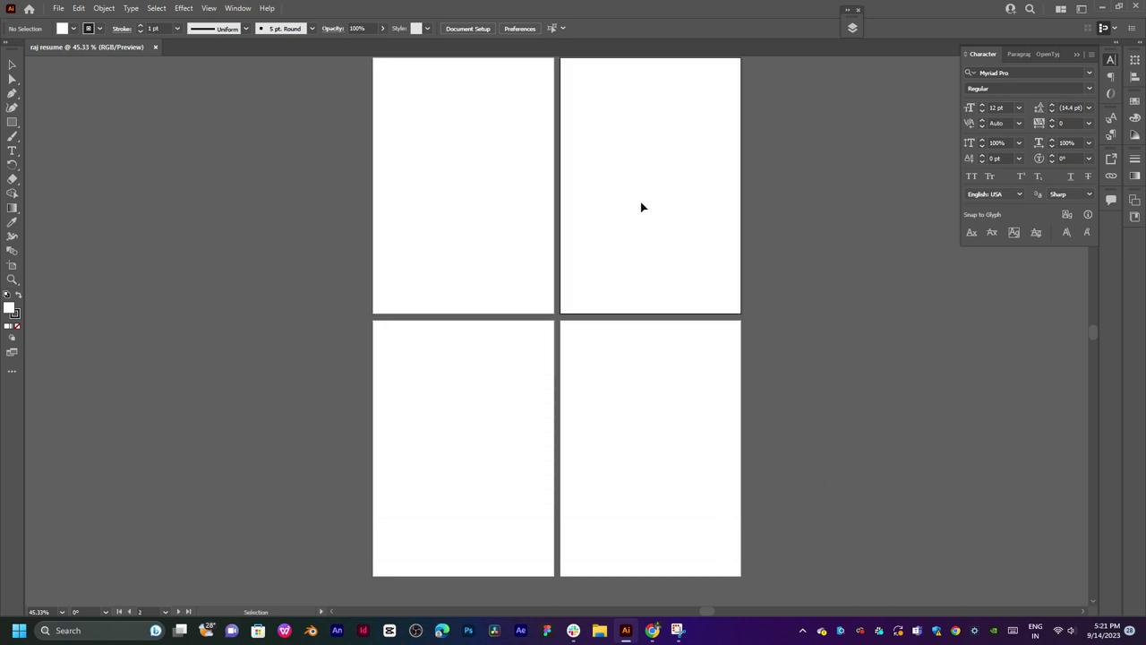
scroll(627, 274, up, 1)
scroll(501, 217, up, 2)
scroll(502, 217, up, 1)
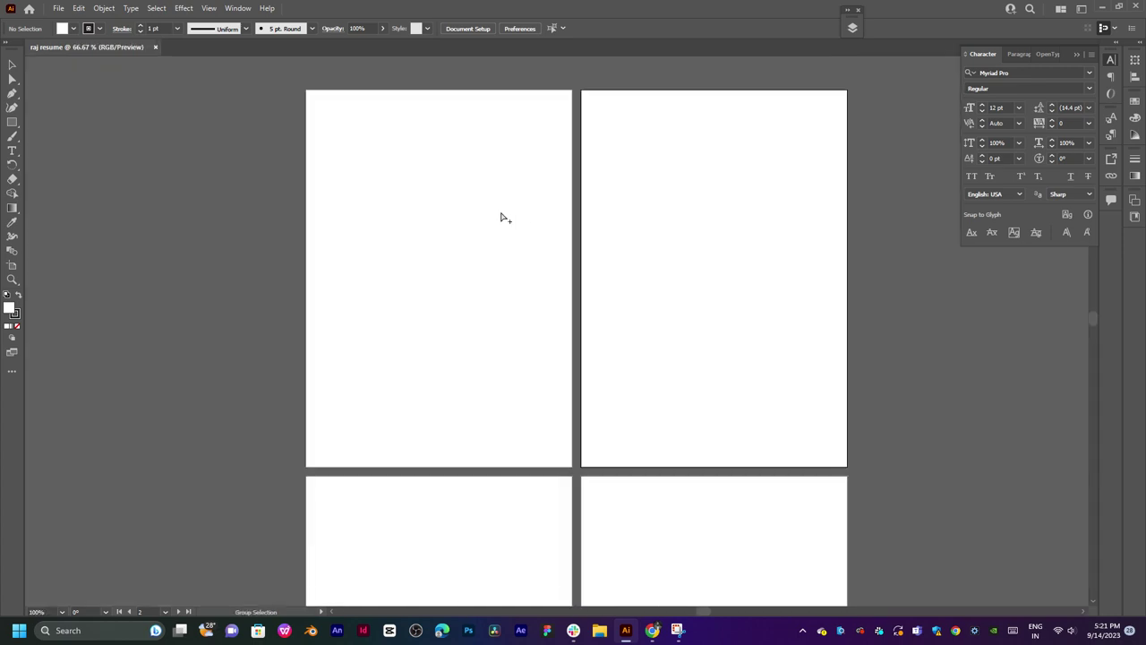
- Start Export As and browse to the New Volume (D:) drive
key(v)
click(59, 11)
mouse_move(81, 243)
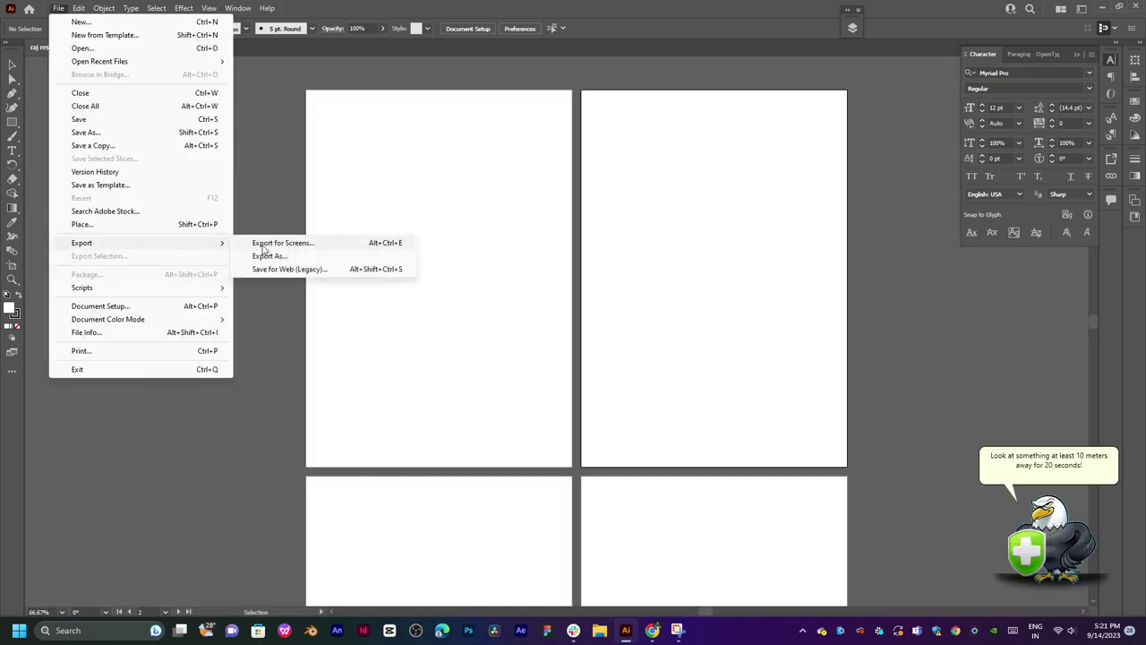
click(270, 256)
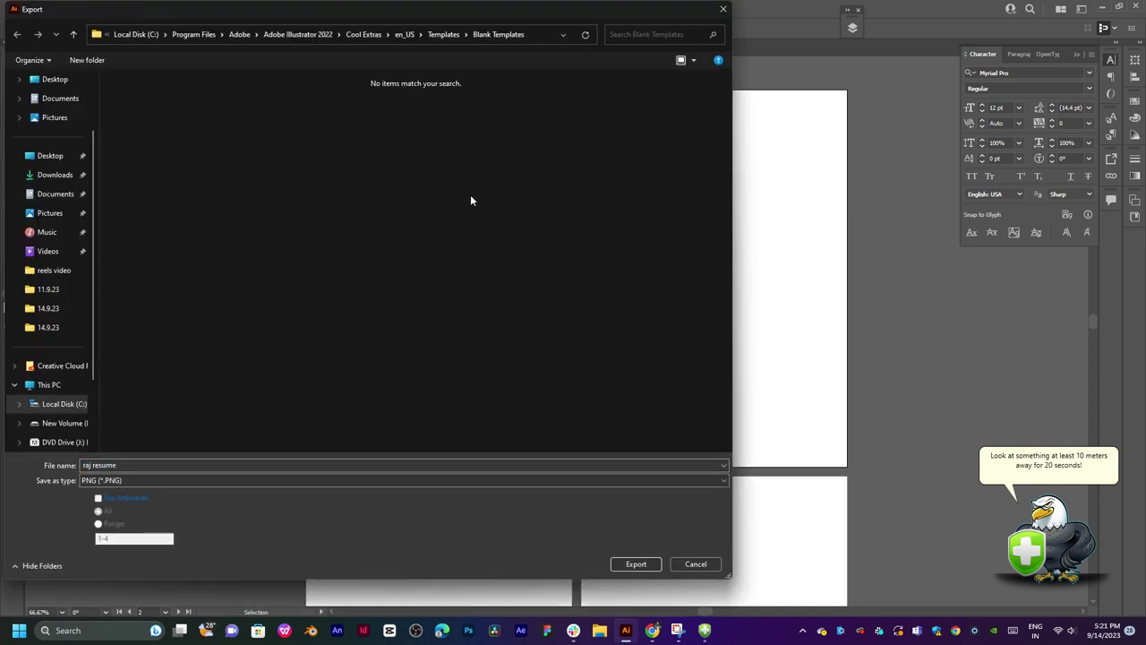
key(alt+Up)
key(alt+Up)
key(alt+Up)
key(alt+Up)
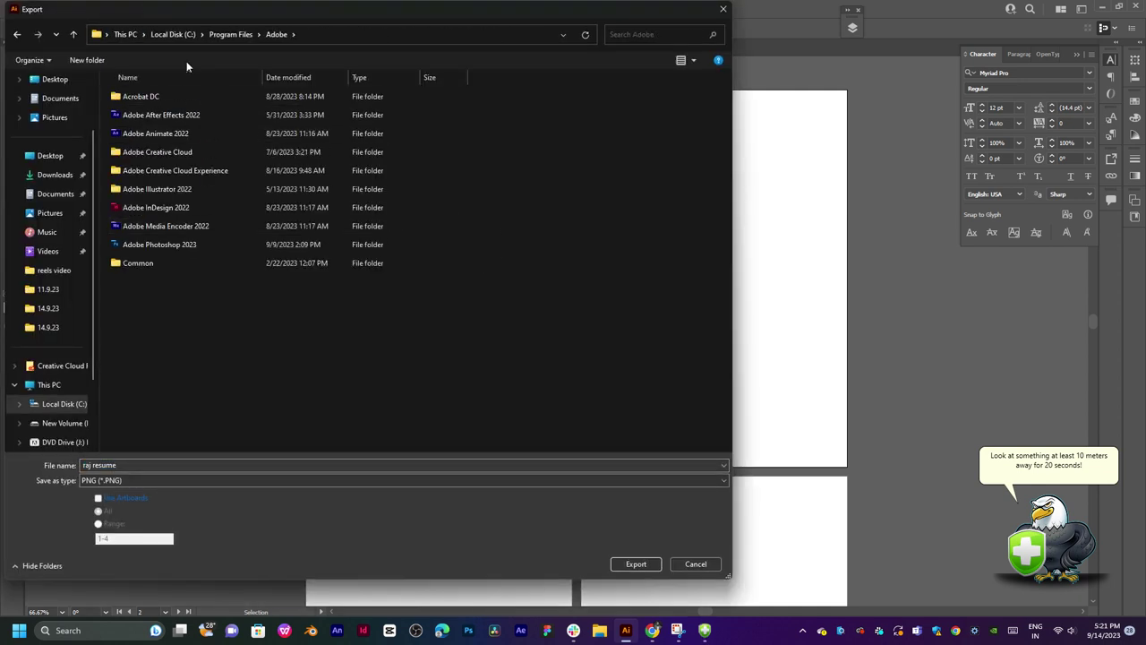
click(123, 34)
double_click(331, 108)
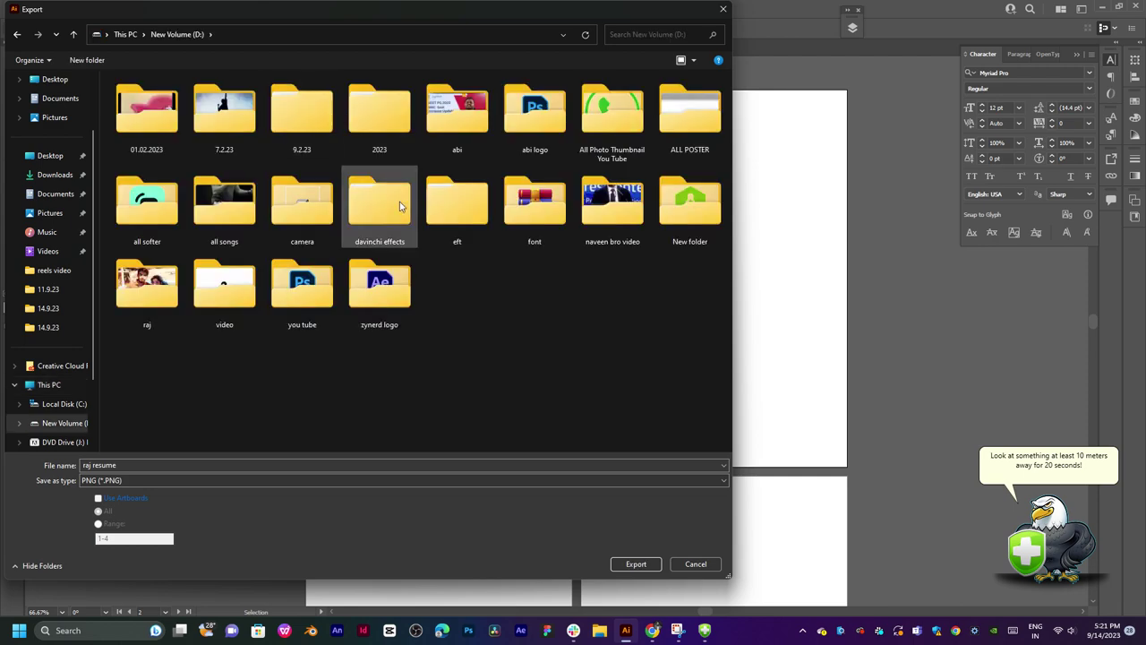
- Export each artboard as a separate 300 ppi raj resume PNG
click(121, 498)
click(650, 563)
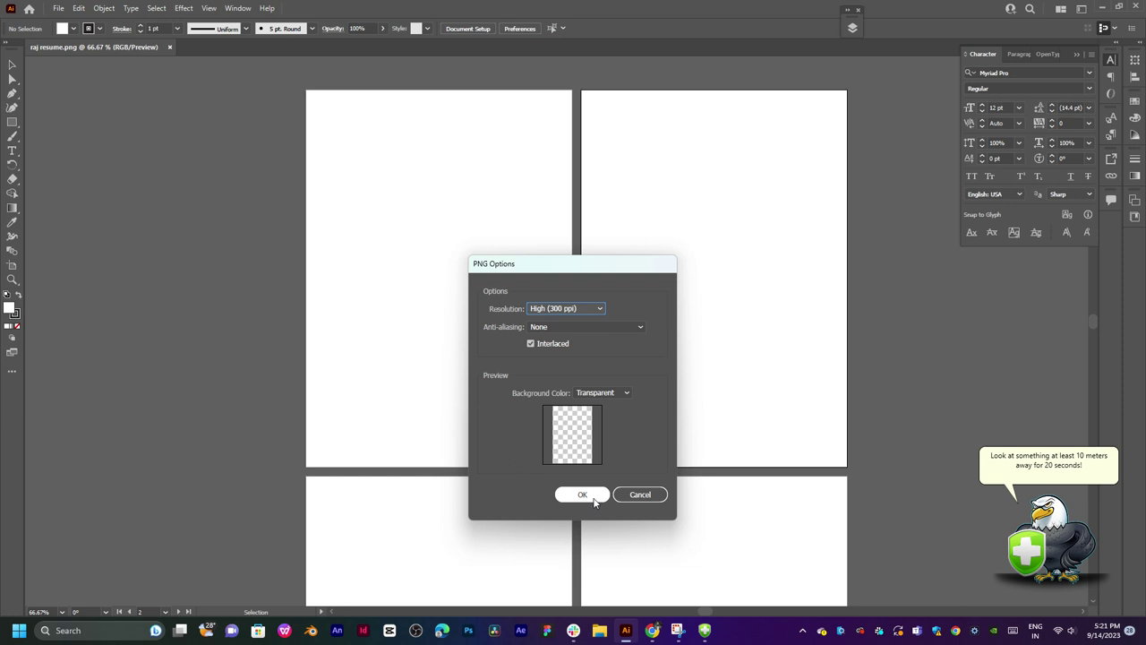
click(583, 494)
key(super+e)
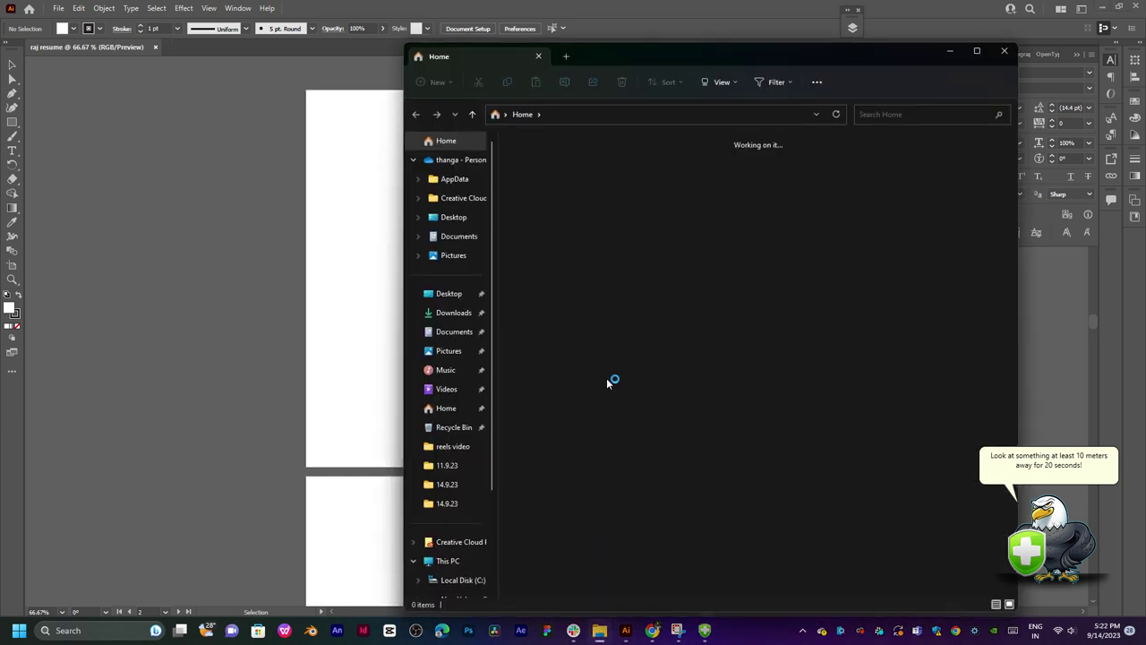
- Delete the four raj resume PNGs from New Volume (D:)
click(445, 560)
click(716, 170)
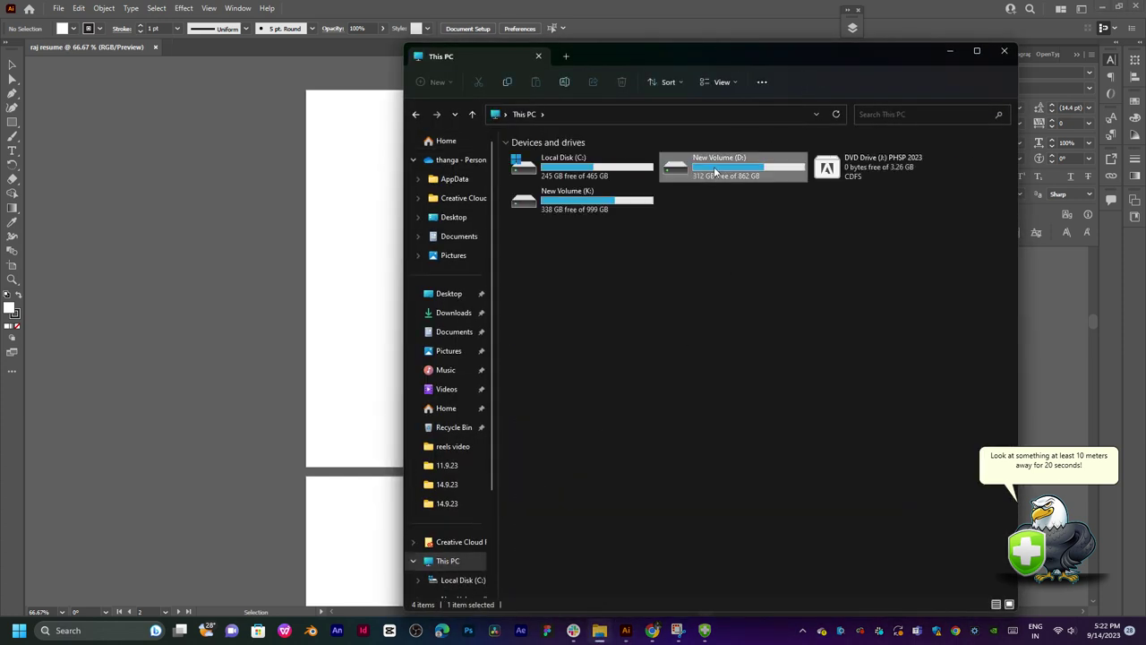
double_click(715, 171)
drag(941, 517, 718, 430)
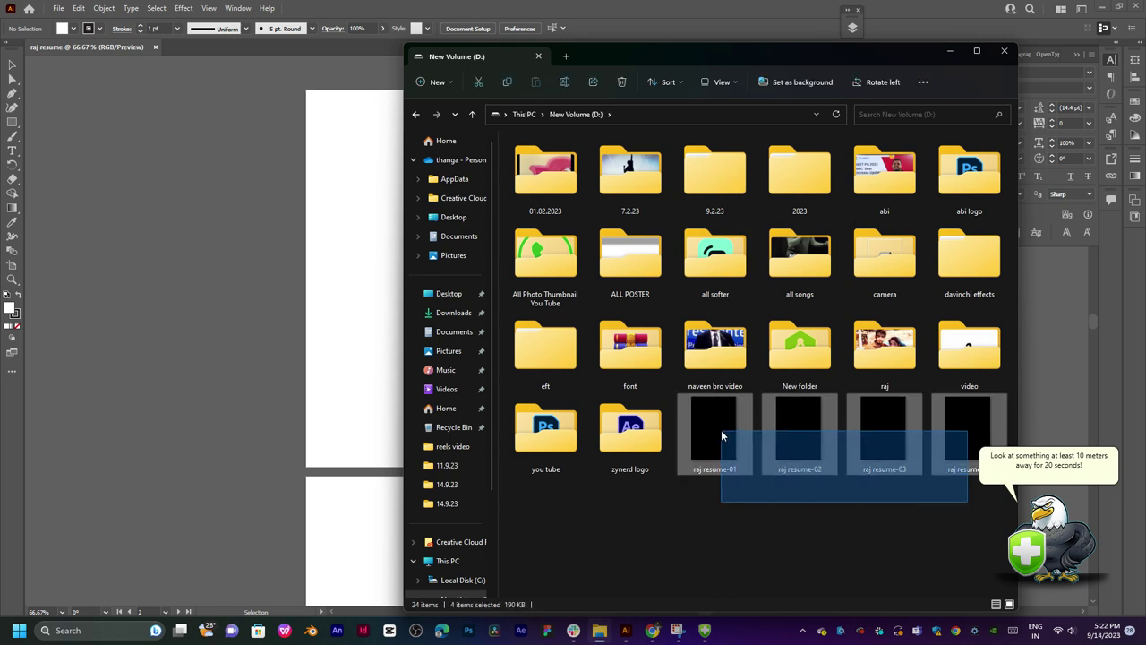
mouse_move(842, 61)
mouse_down()
mouse_move(597, 36)
mouse_move(610, 45)
mouse_up()
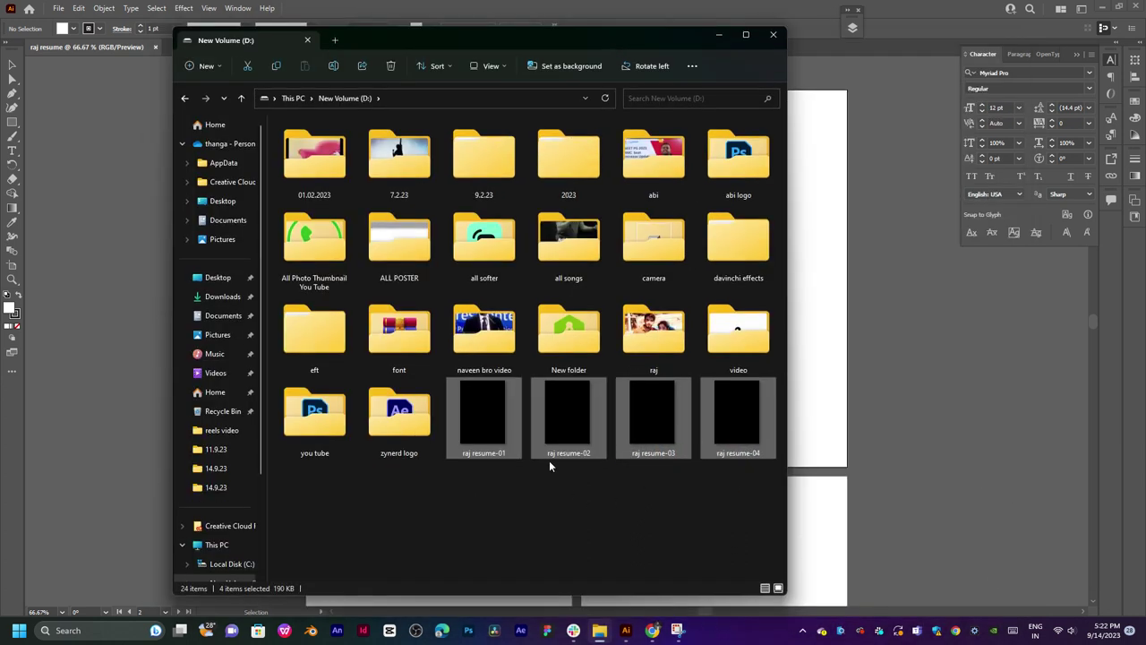
key(Delete)
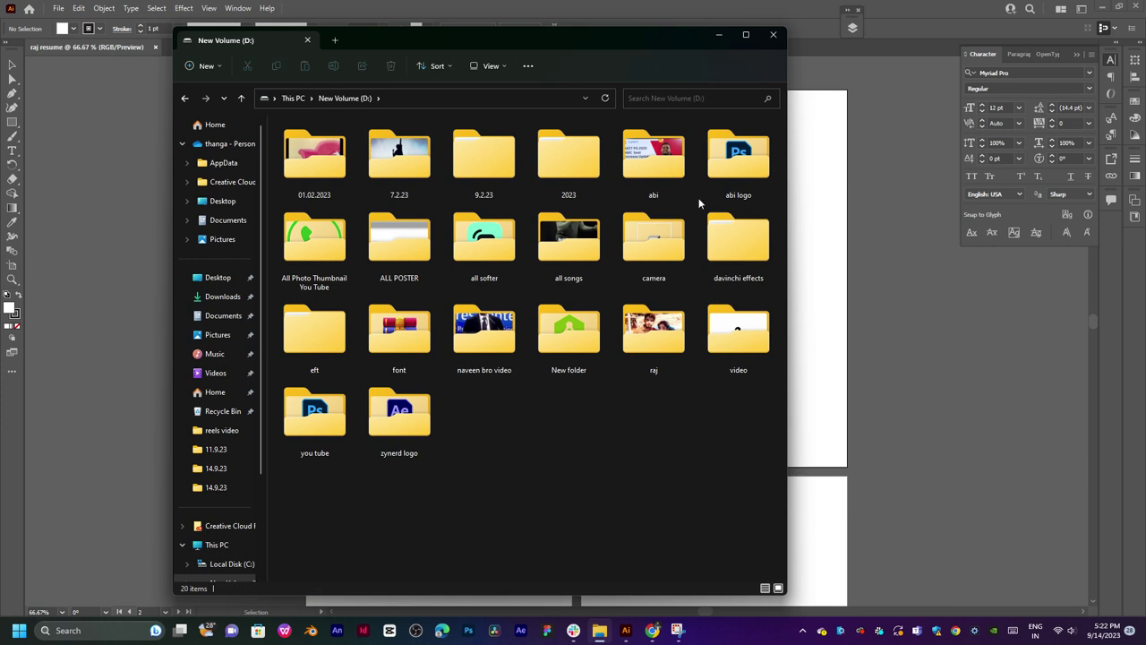
- Minimize File Explorer and pan across the Illustrator artboards
click(725, 39)
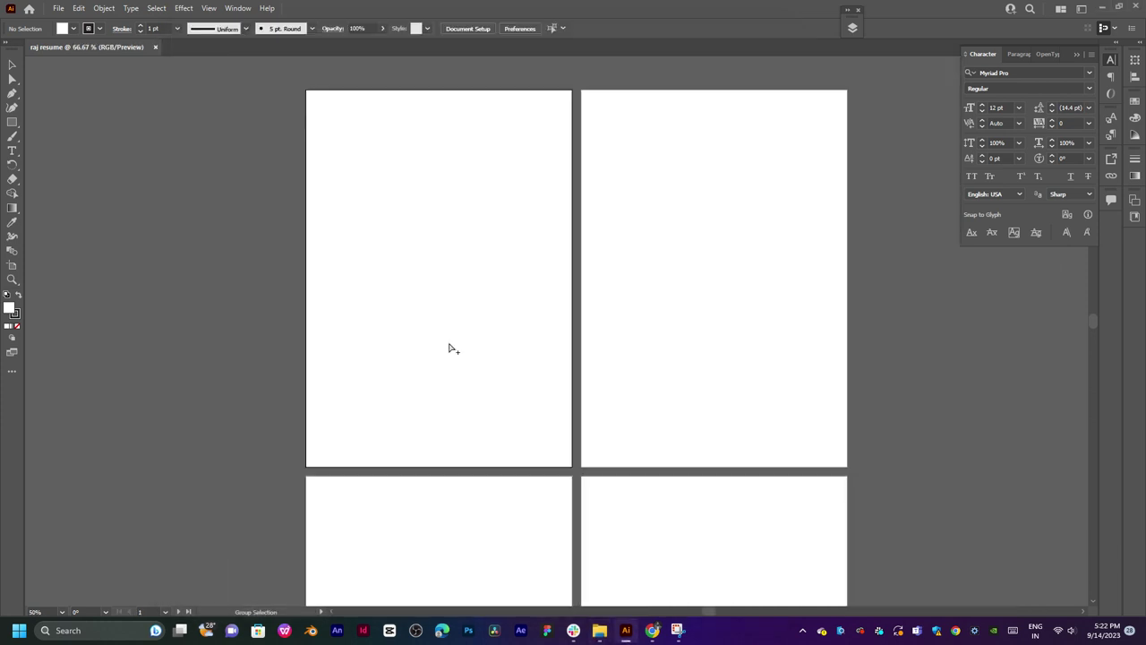
scroll(448, 346, up, 1)
drag(445, 233, 483, 349)
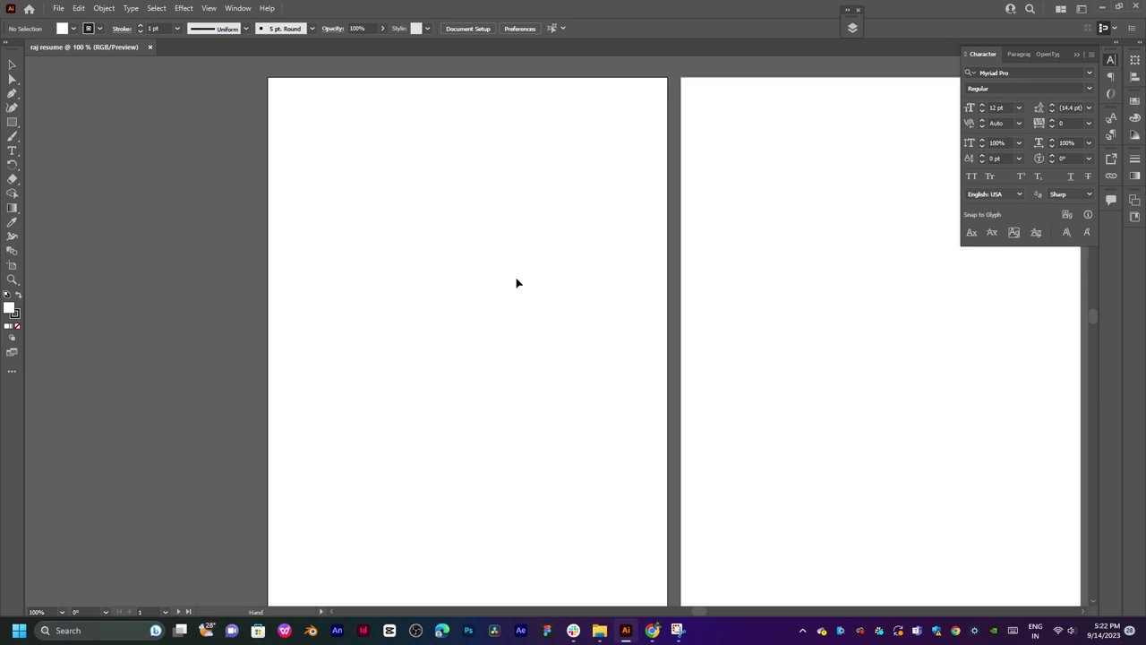
scroll(517, 281, down, 1)
scroll(516, 281, down, 1)
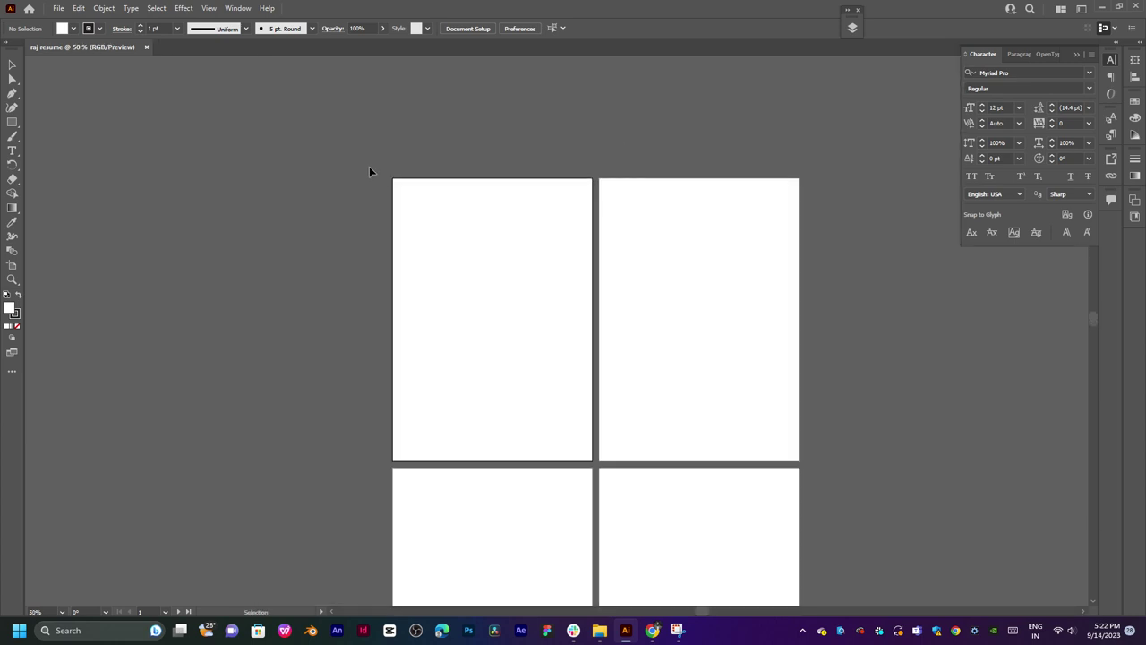
- Toggle the ruler guides and canvas grid on and off from the canvas context menu
right_click(265, 171)
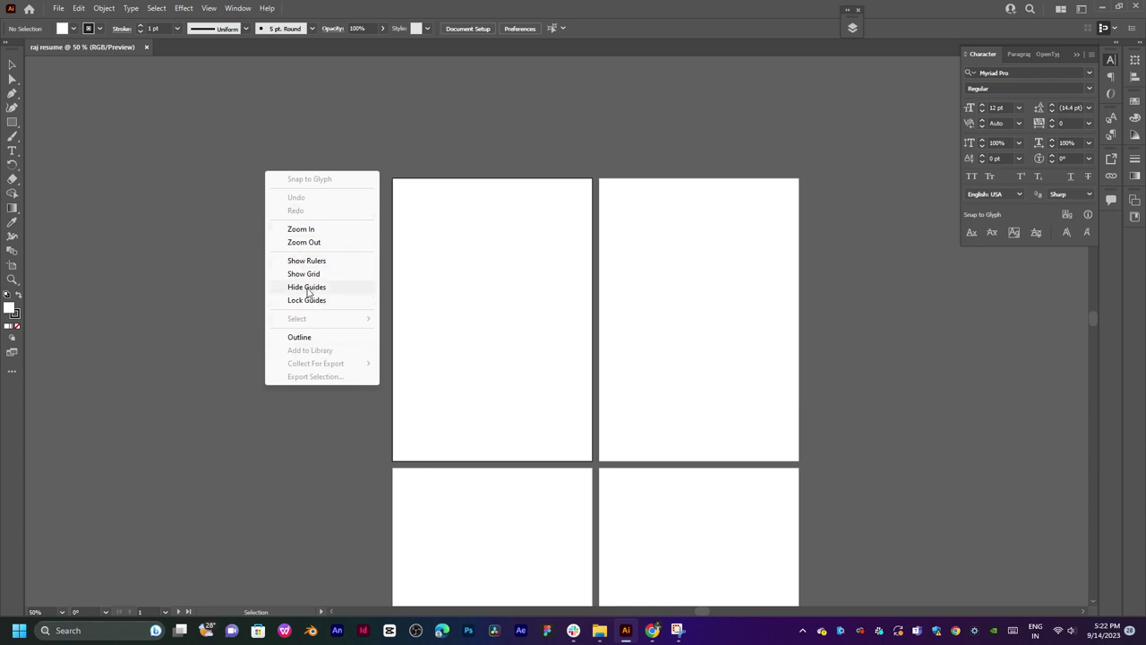
click(306, 287)
right_click(306, 286)
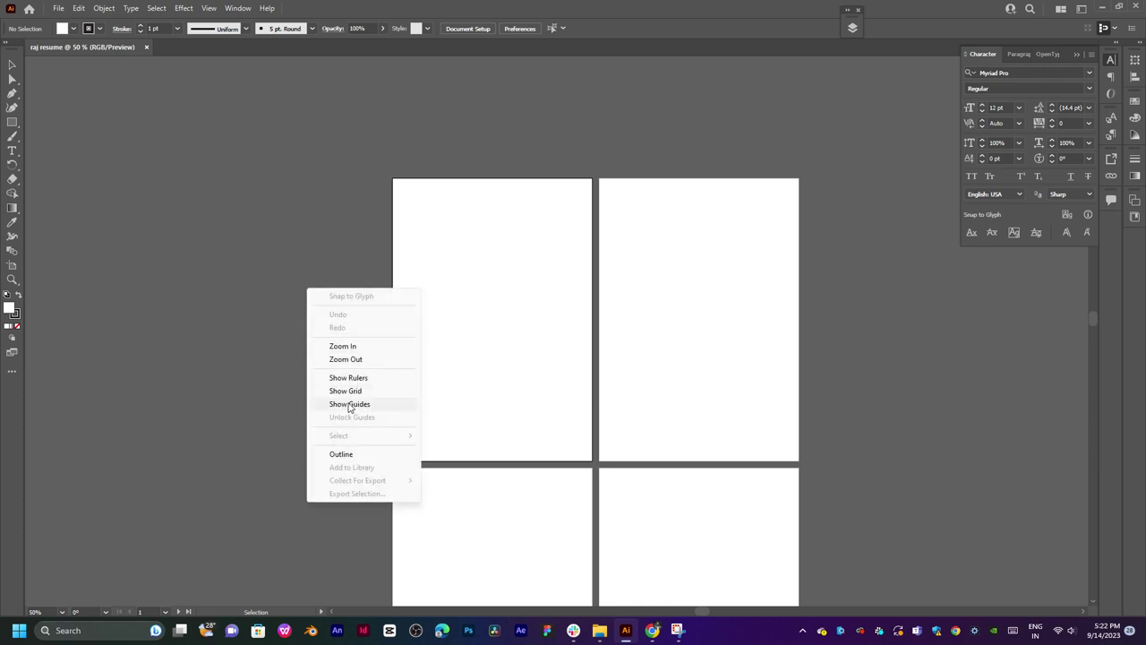
click(350, 396)
right_click(338, 279)
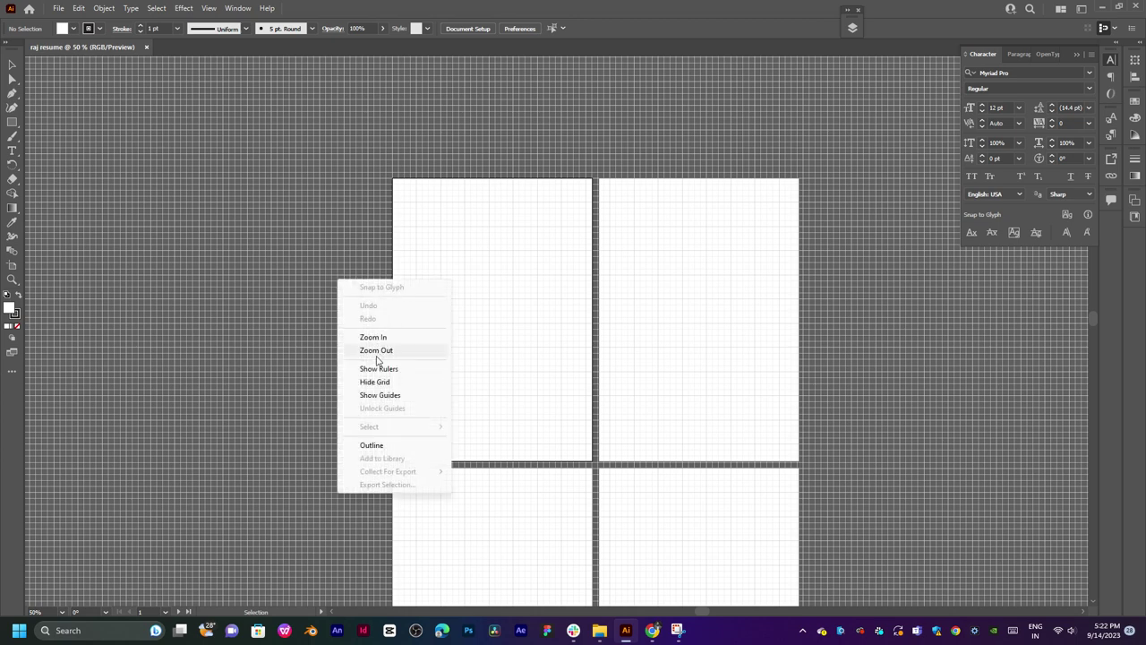
click(382, 398)
right_click(355, 297)
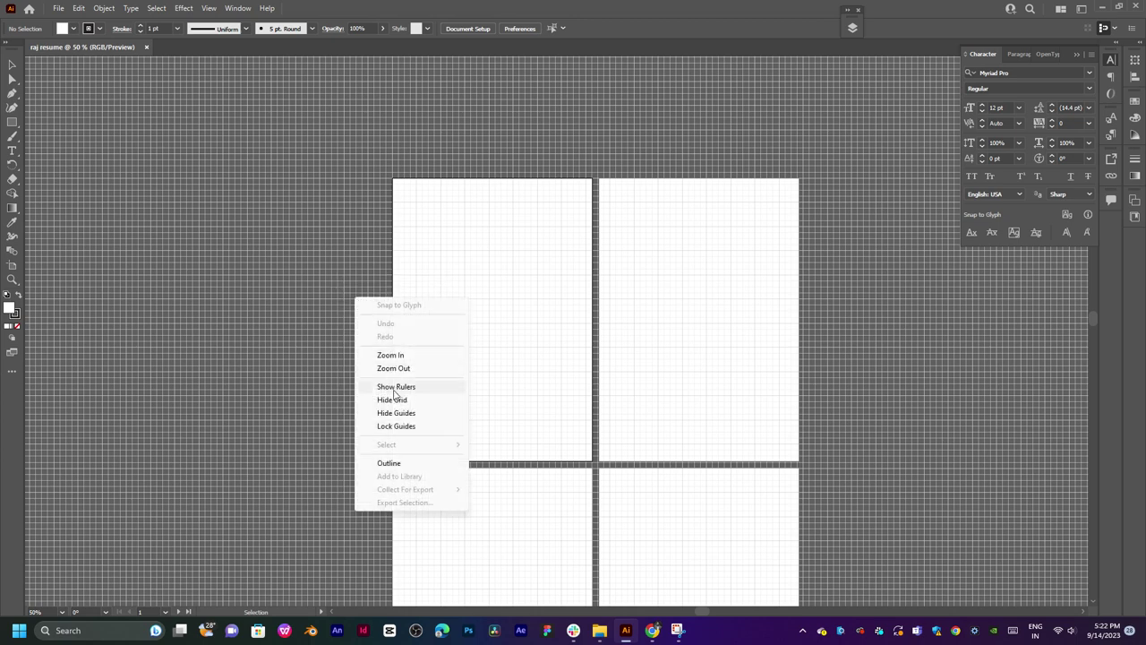
click(417, 413)
- Turn on the rulers, show the guides and turn off the grid
right_click(365, 302)
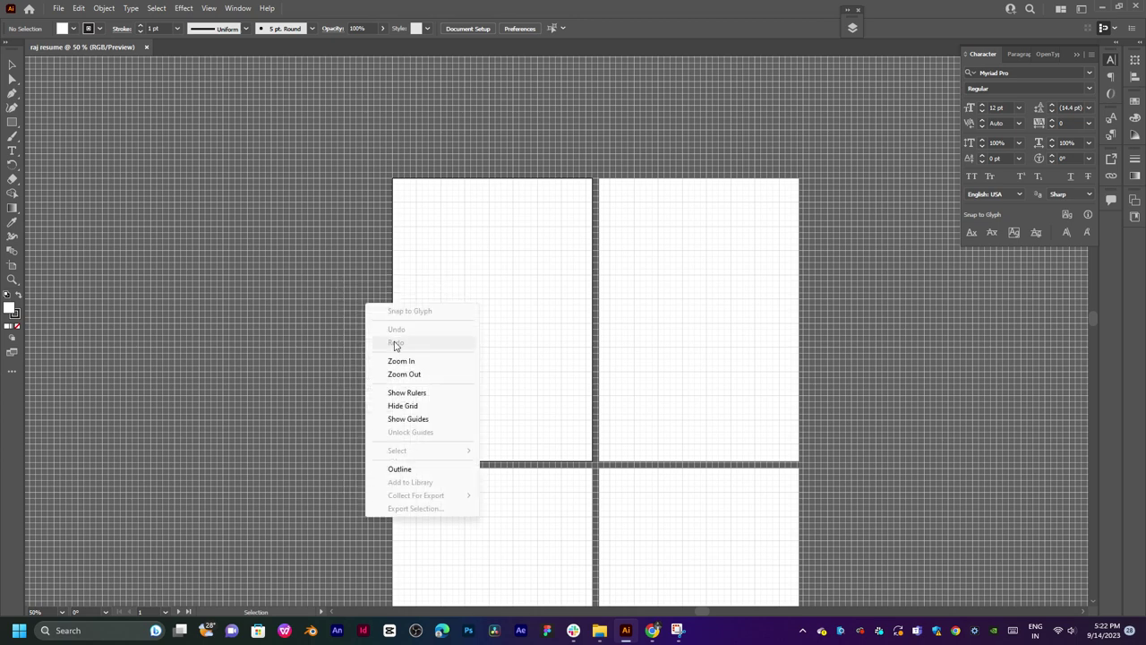
click(416, 396)
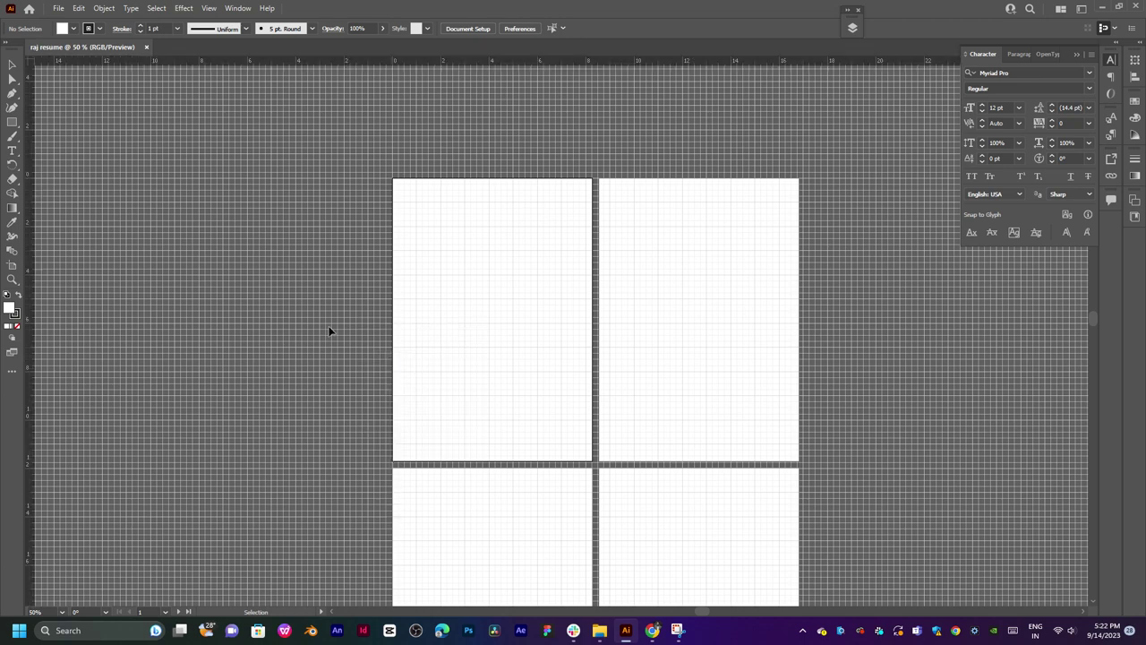
right_click(329, 331)
click(379, 440)
right_click(325, 336)
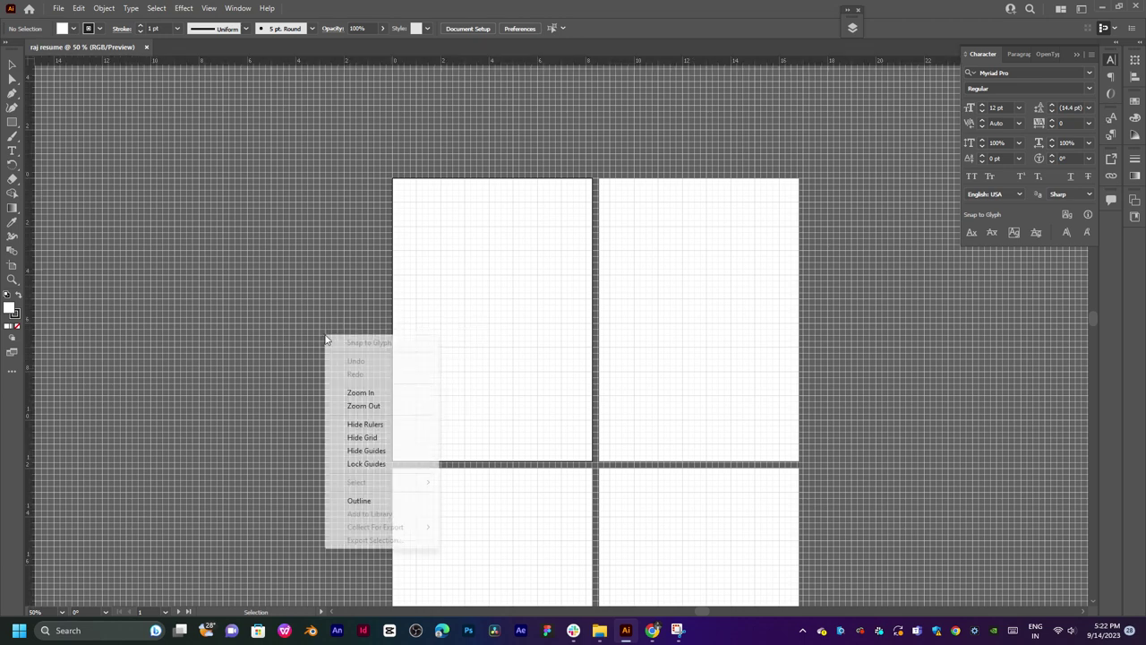
click(370, 437)
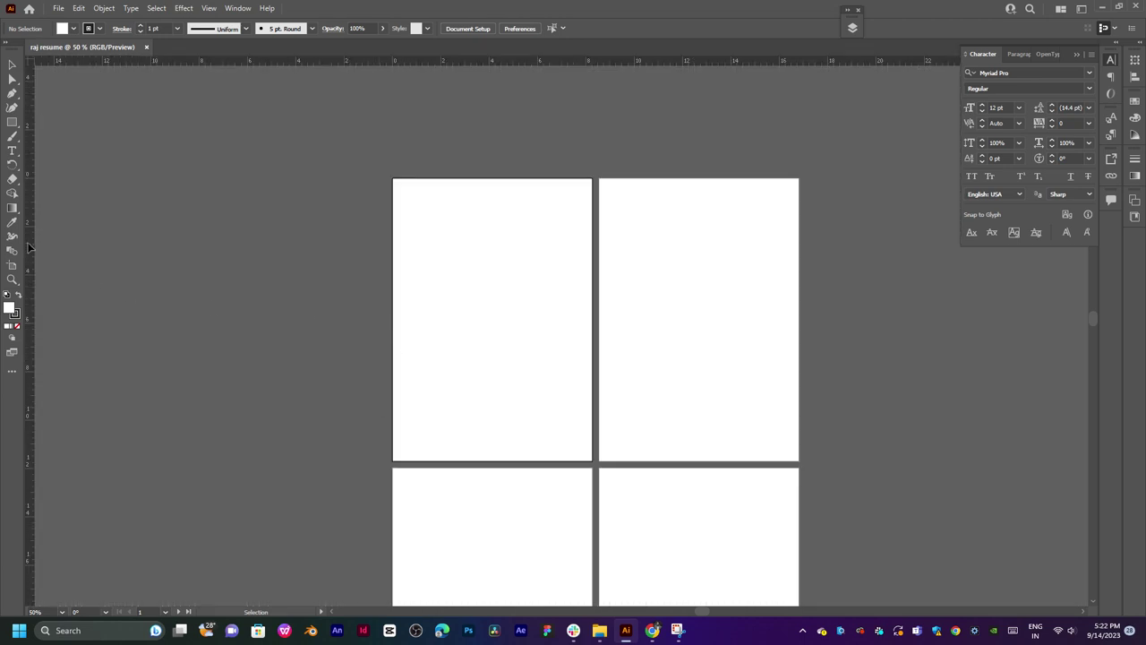
- Turn the grid back on, then hide the guides and turn the grid off again
right_click(444, 258)
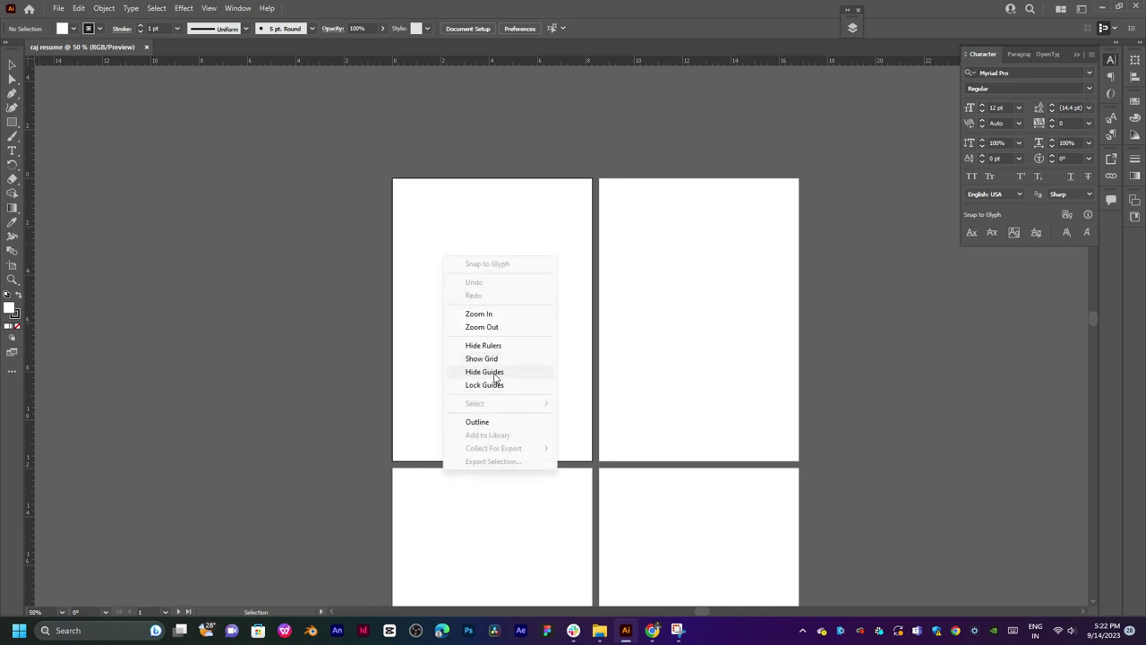
click(495, 359)
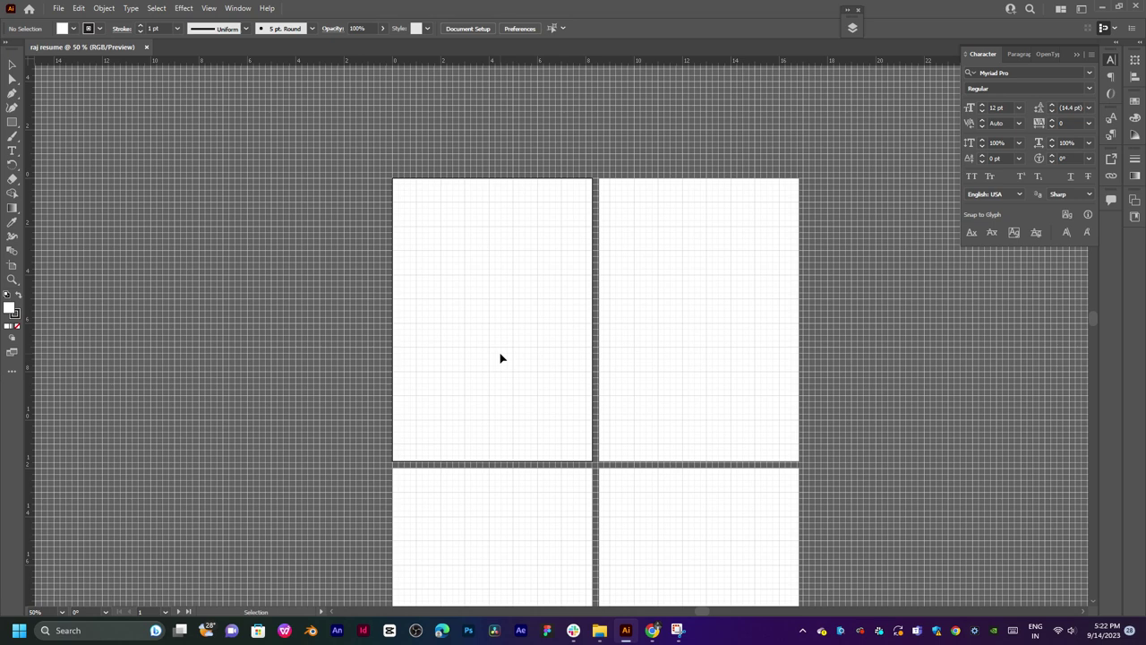
right_click(340, 279)
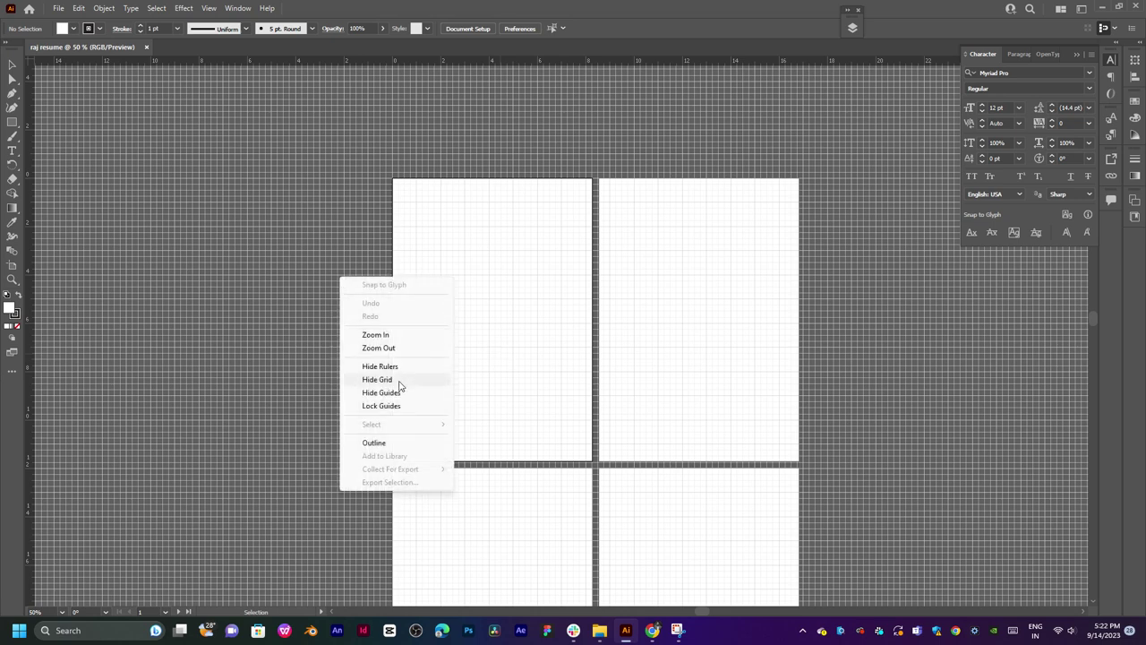
click(396, 392)
right_click(362, 323)
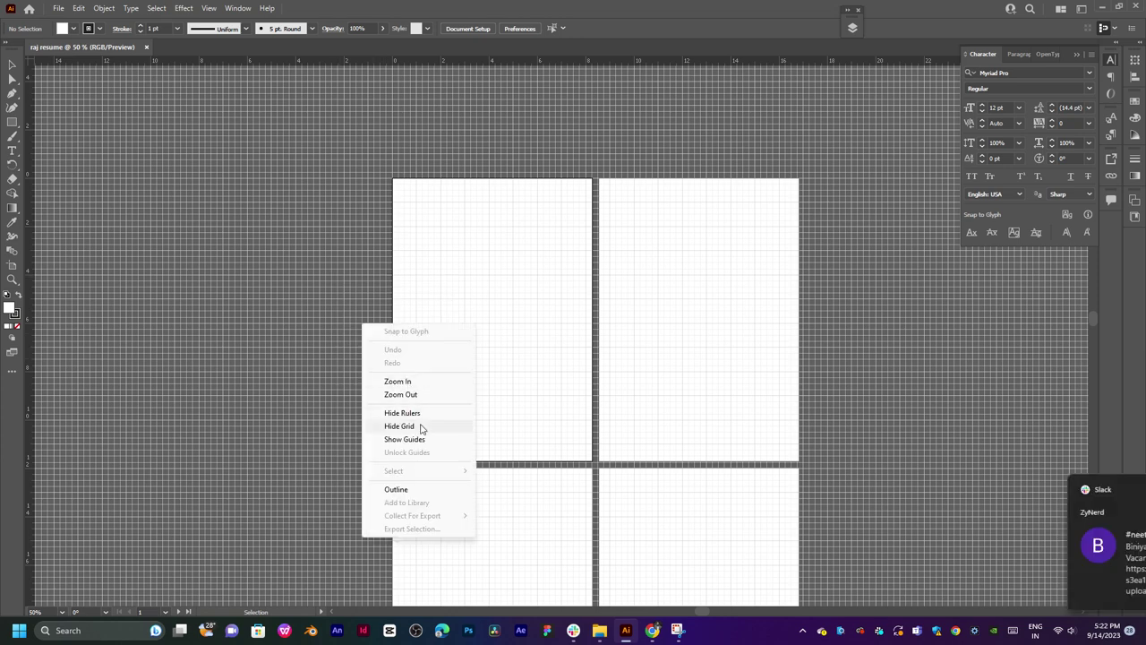
click(419, 424)
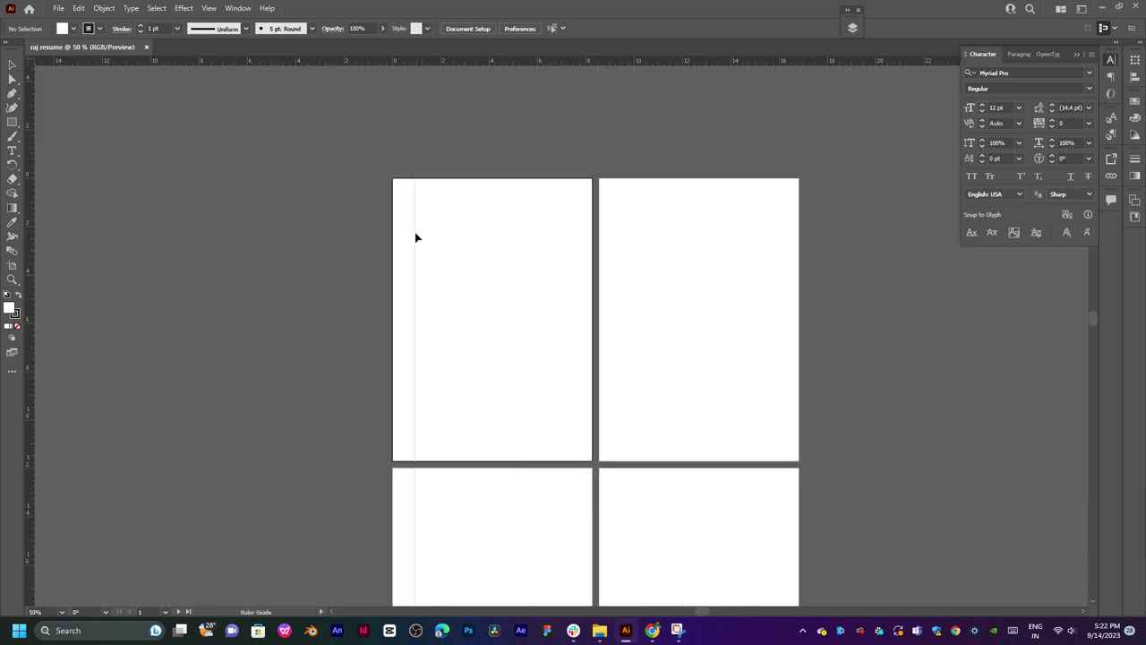
- Add and remove a vertical guide, then collapse the Character panel
mouse_move(371, 231)
mouse_down()
mouse_move(603, 266)
mouse_move(580, 275)
mouse_up()
key(Delete)
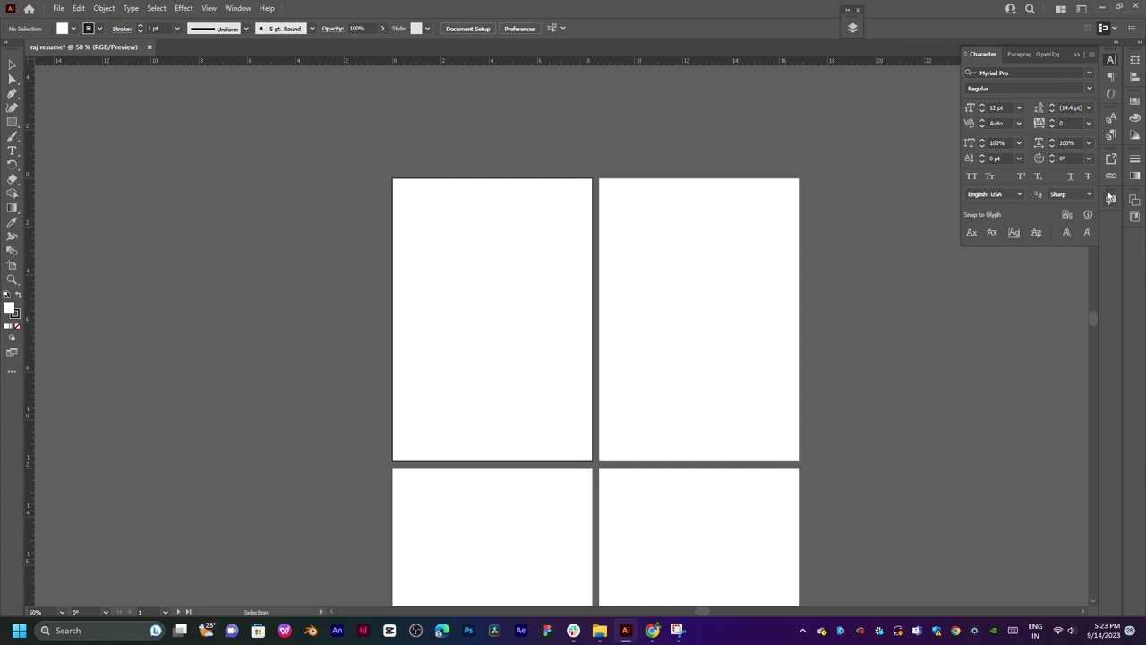
click(1077, 54)
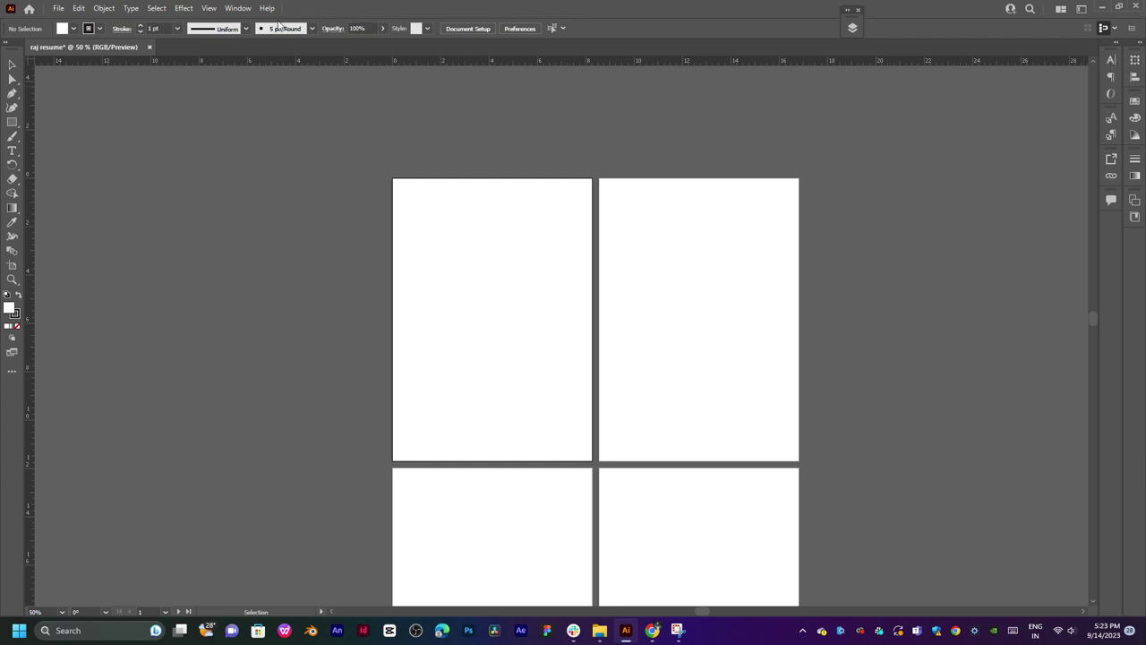
click(238, 8)
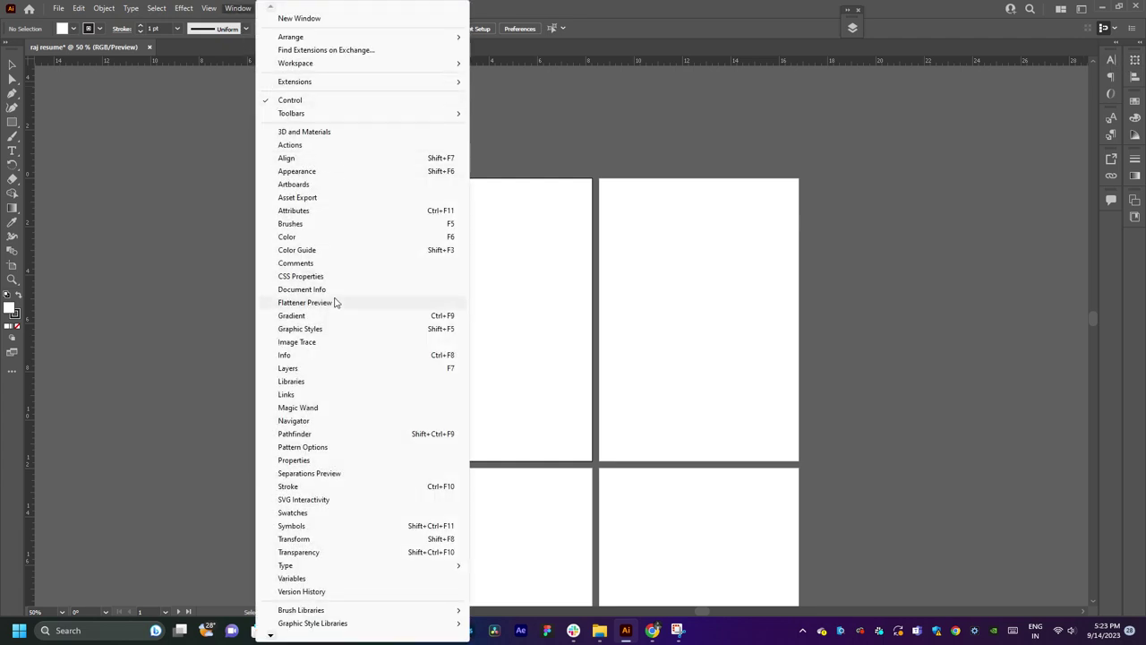
- Open the Layers panel and dock it along the right side
click(288, 368)
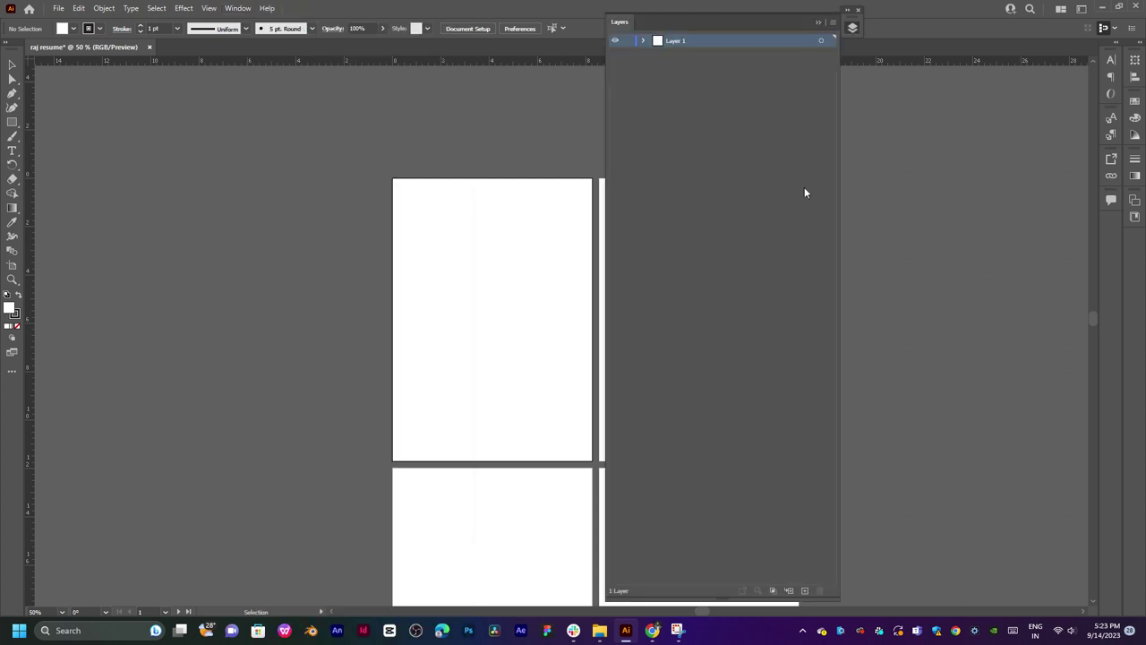
drag(728, 33, 974, 69)
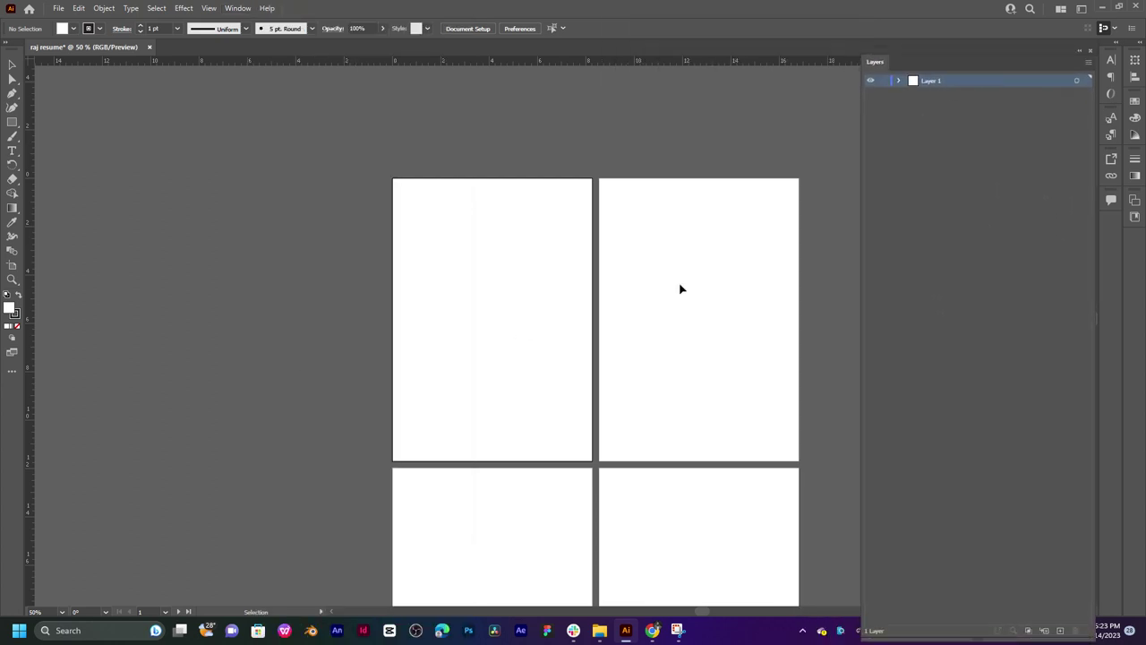
drag(629, 299, 612, 316)
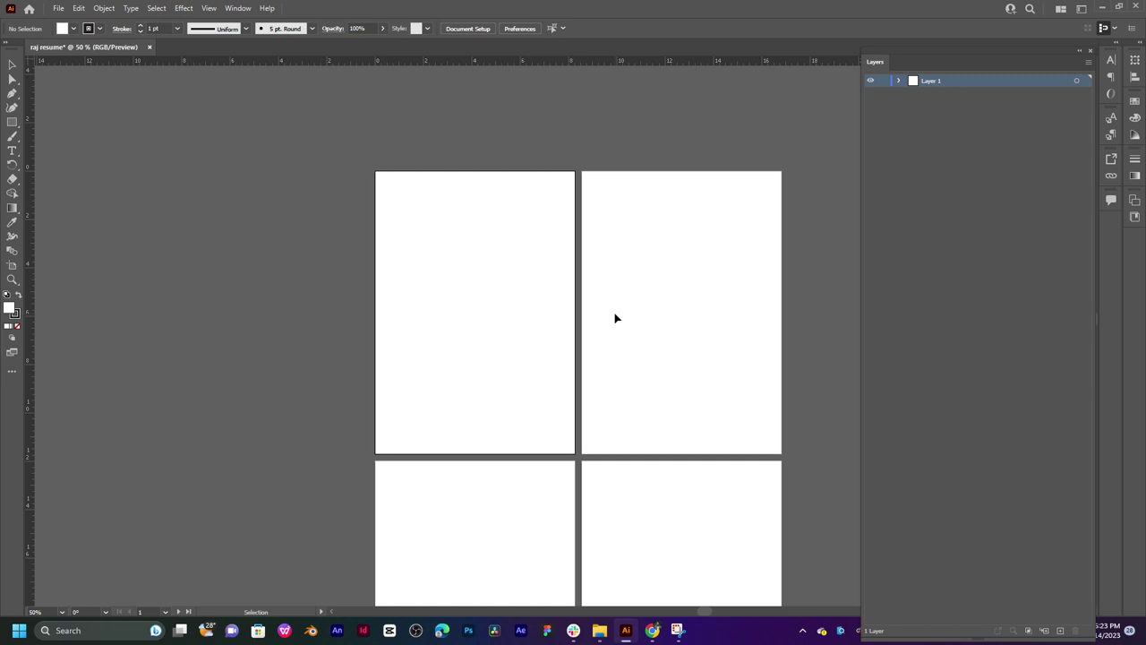
- Add a horizontal guide near the first artboard's top and expand Layer 1 to show its guides
alt+scroll(509, 316, up, 2)
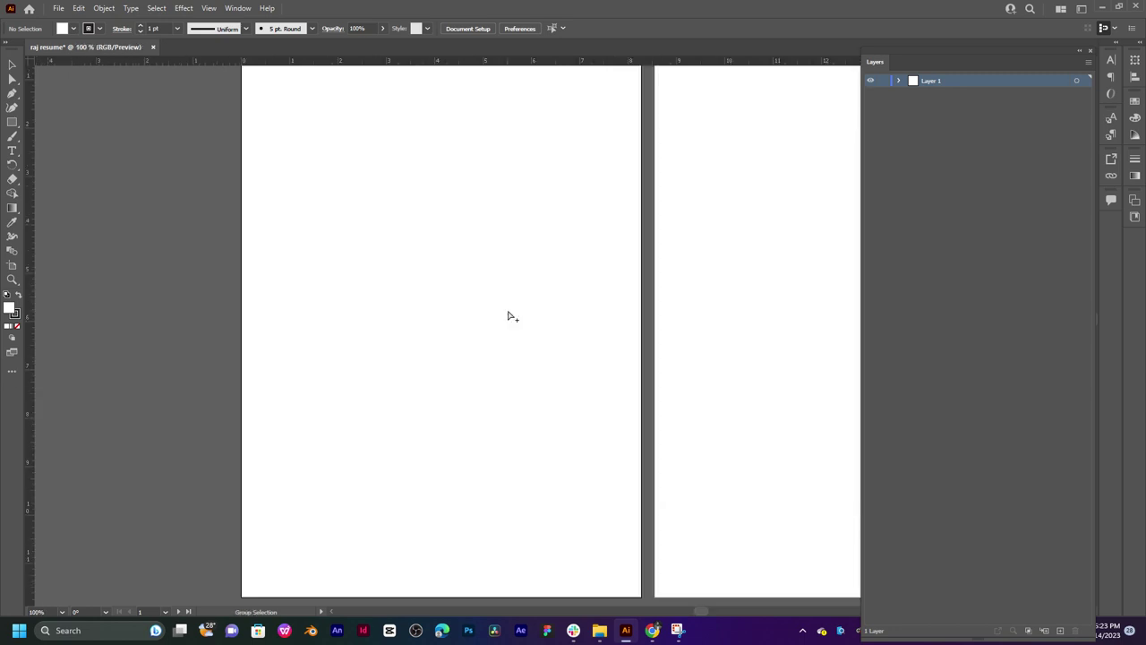
alt+scroll(507, 316, down, 1)
alt+scroll(489, 260, up, 1)
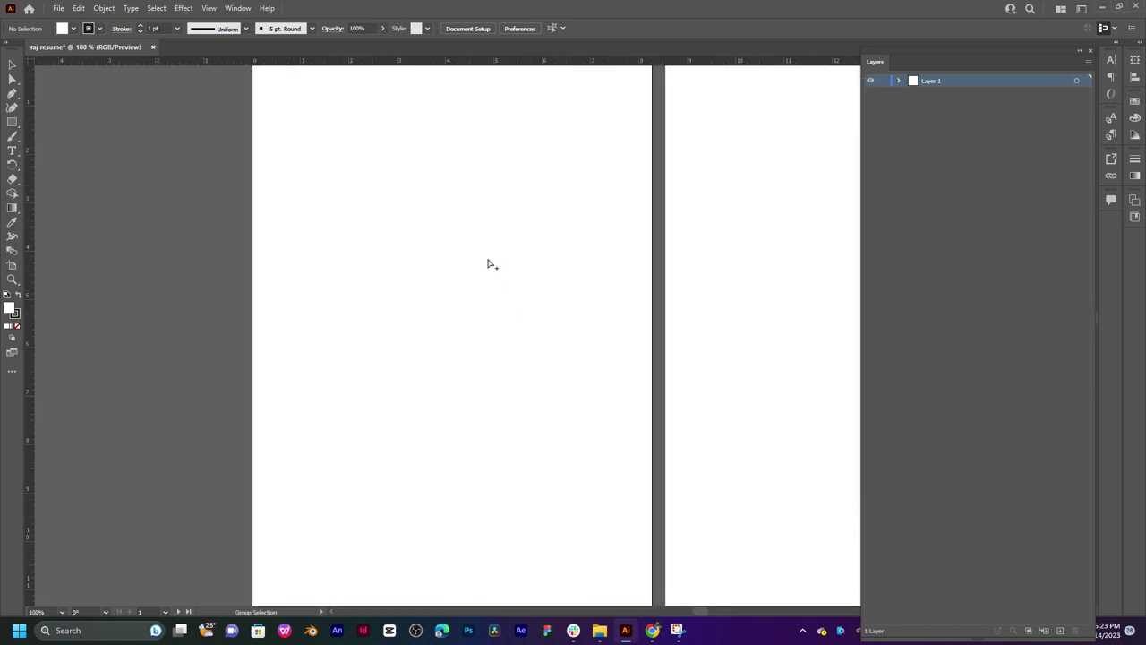
drag(490, 207, 514, 256)
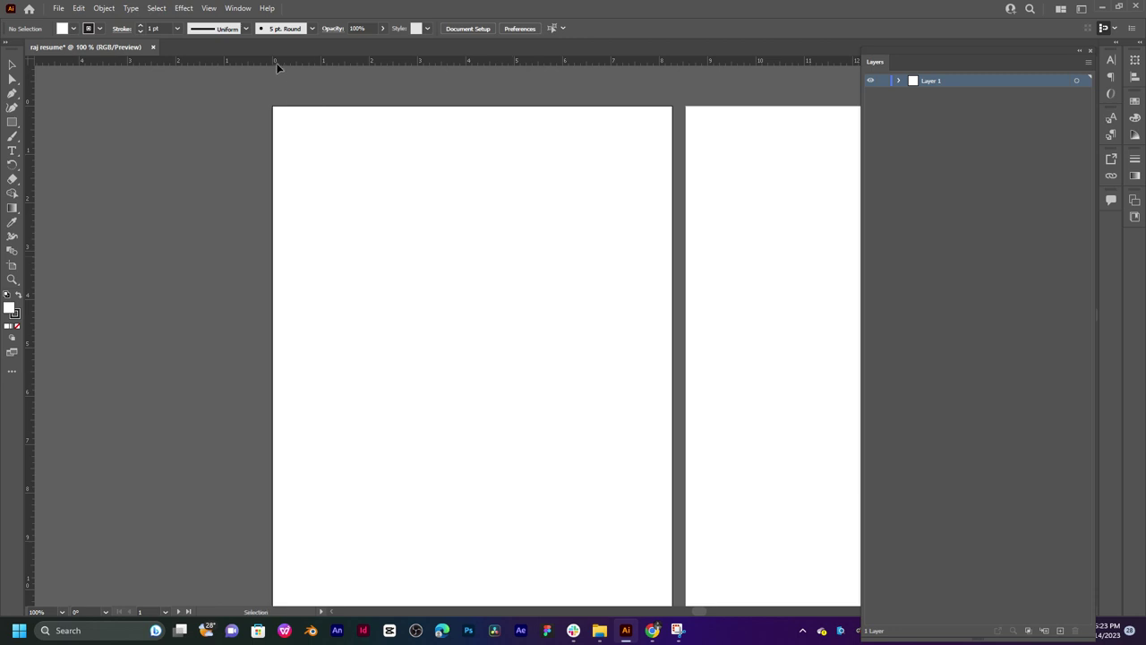
drag(277, 59, 309, 158)
click(899, 83)
click(968, 98)
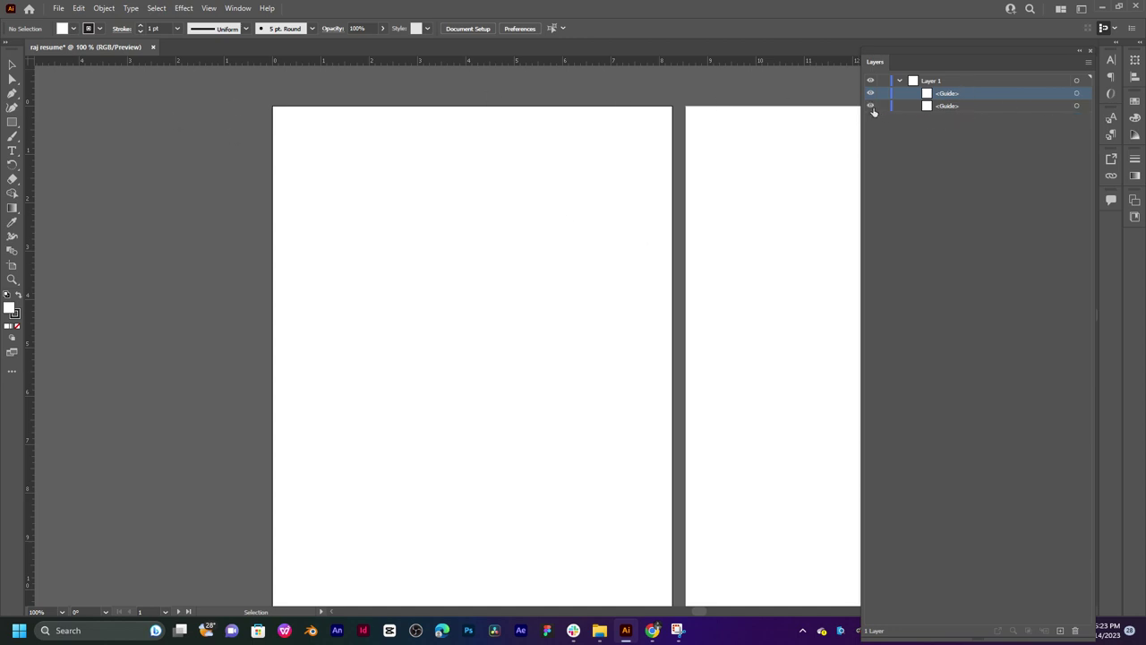
- Check the ruler unit choices, then add a horizontal guide and undo it
right_click(139, 61)
scroll(153, 27, up, 4)
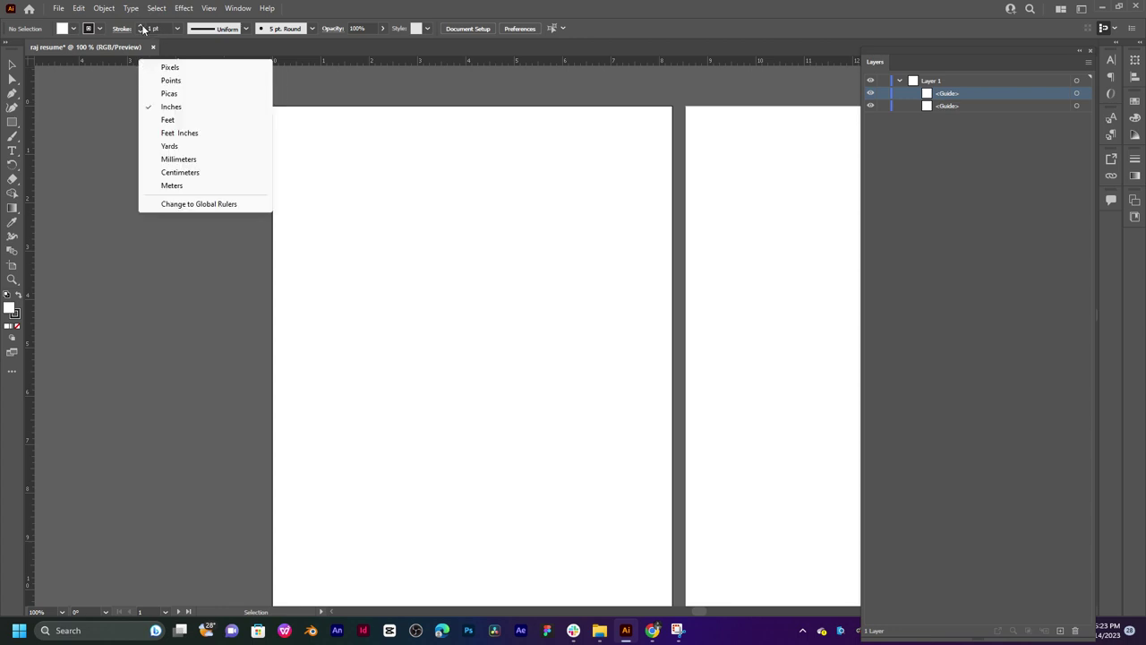
click(141, 26)
drag(130, 63, 134, 171)
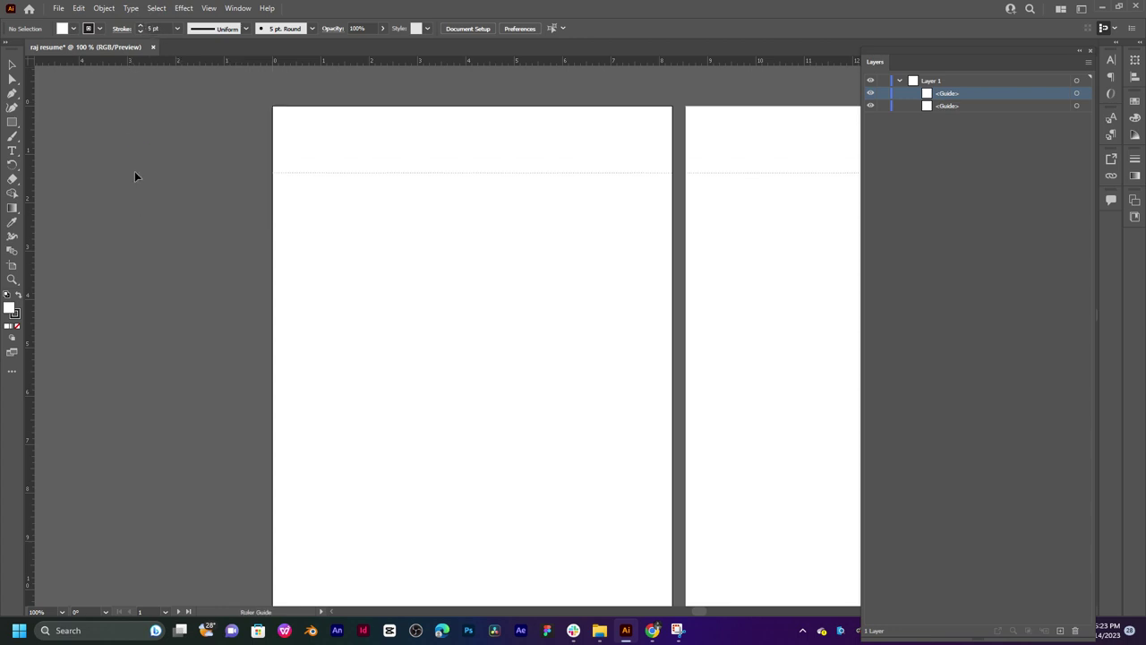
key(ctrl+z)
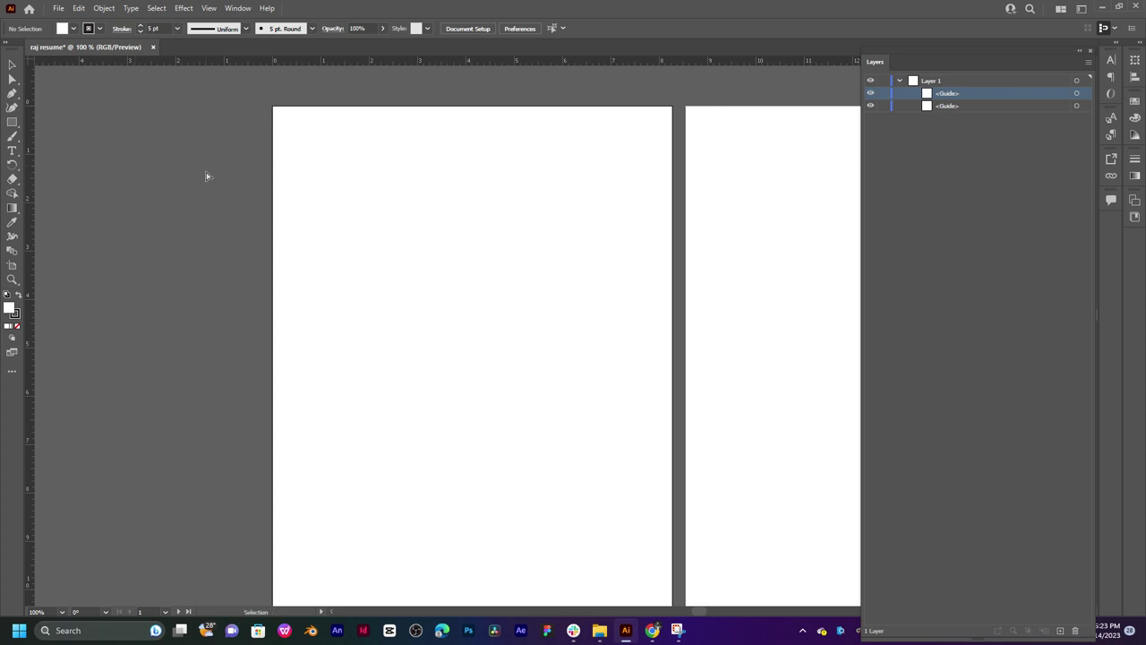
- Create Layer 2 above Layer 1 and pull horizontal guides down onto the first artboard
click(951, 80)
click(1060, 630)
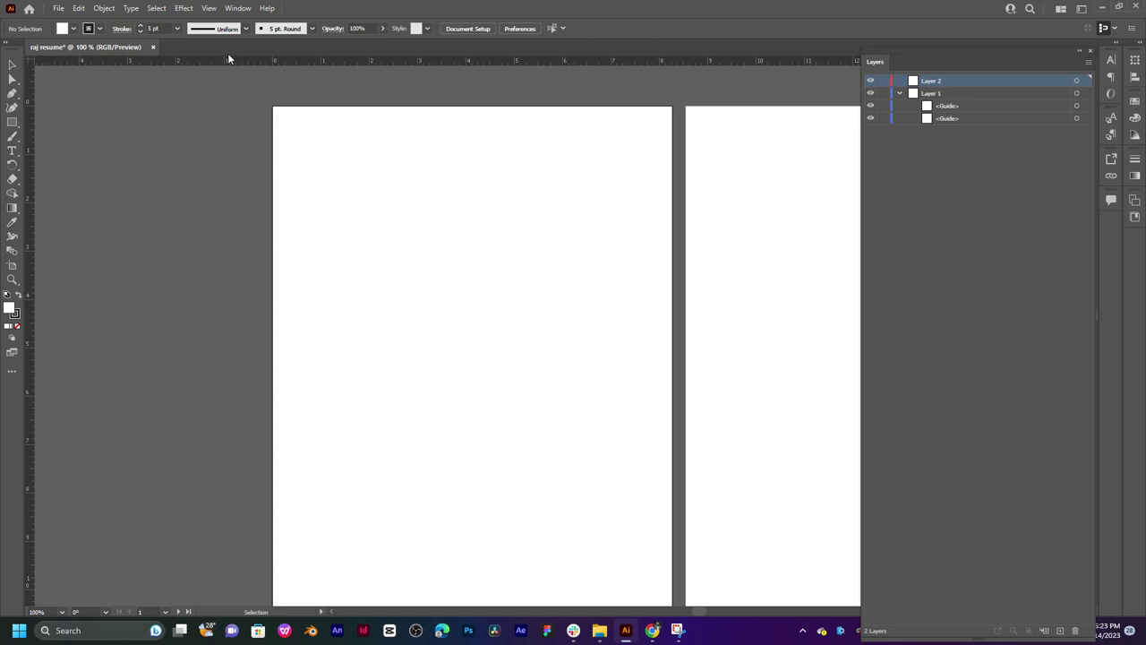
drag(228, 58, 243, 147)
right_click(27, 112)
right_click(248, 135)
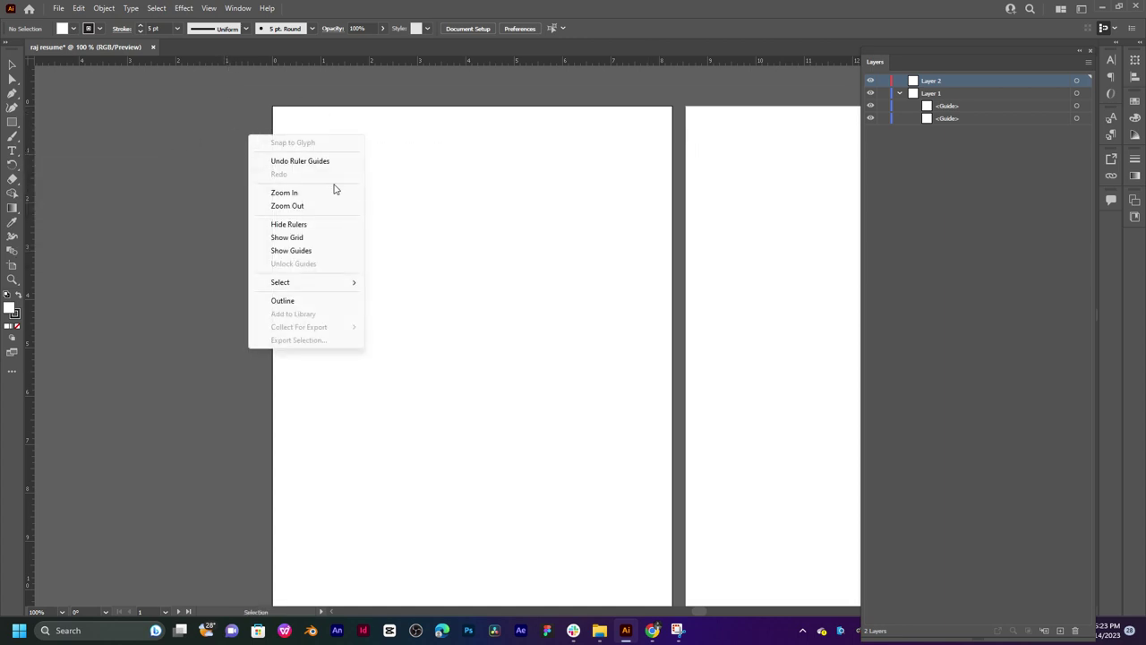
mouse_move(304, 282)
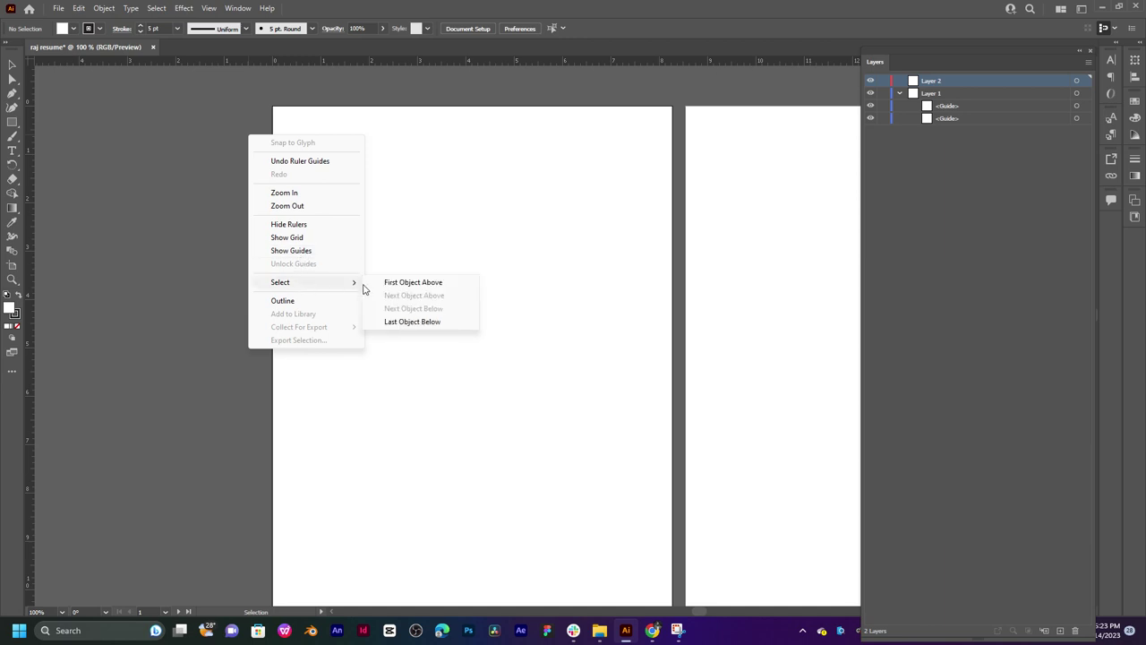
click(412, 283)
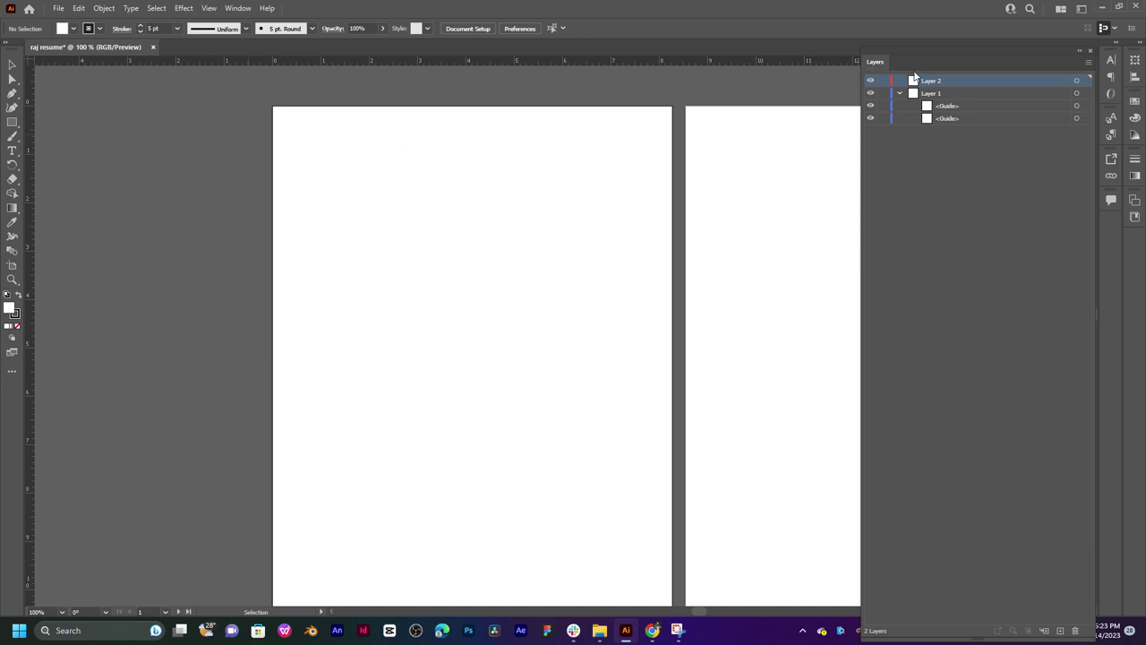
drag(268, 61, 274, 185)
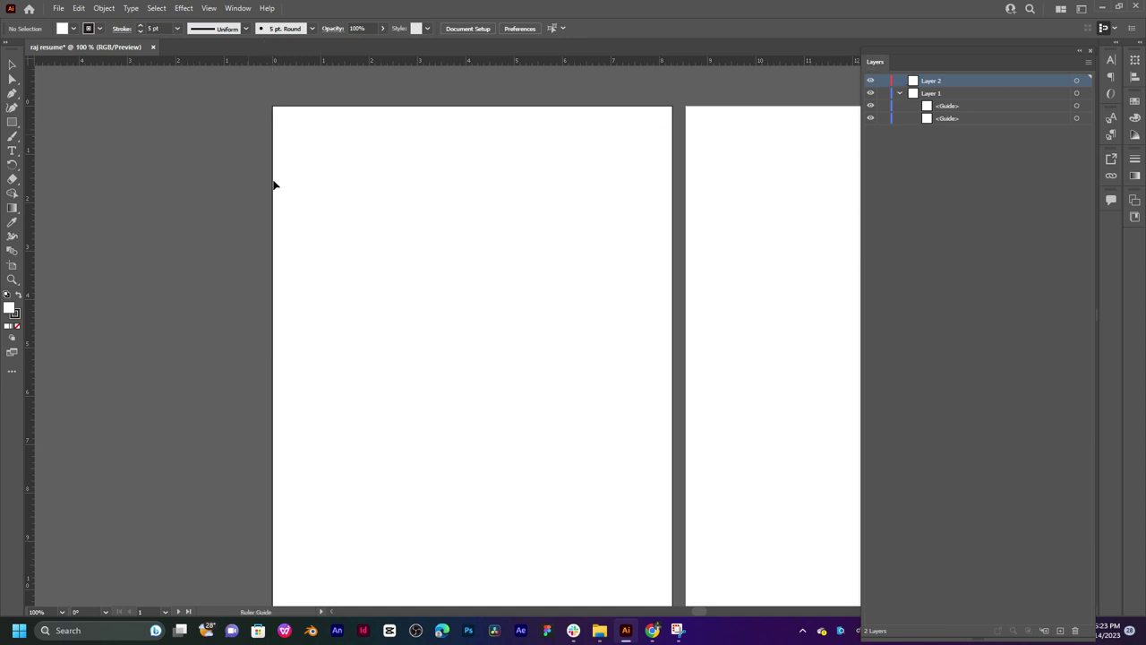